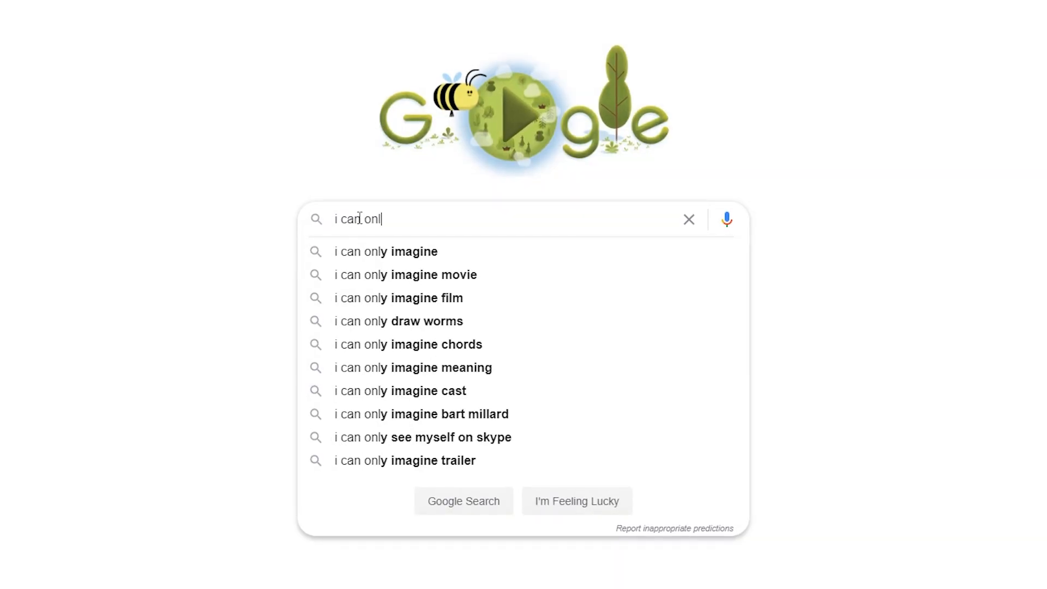
Search Google for "i can only make loops help" and skim the results
type("hel")
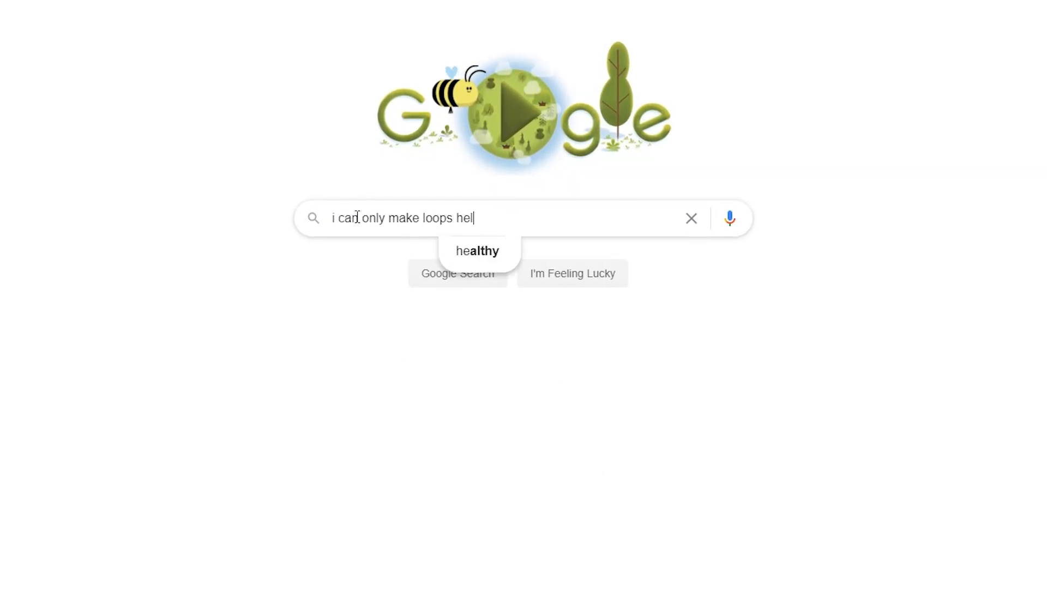
scroll(864, 118, "down", 1)
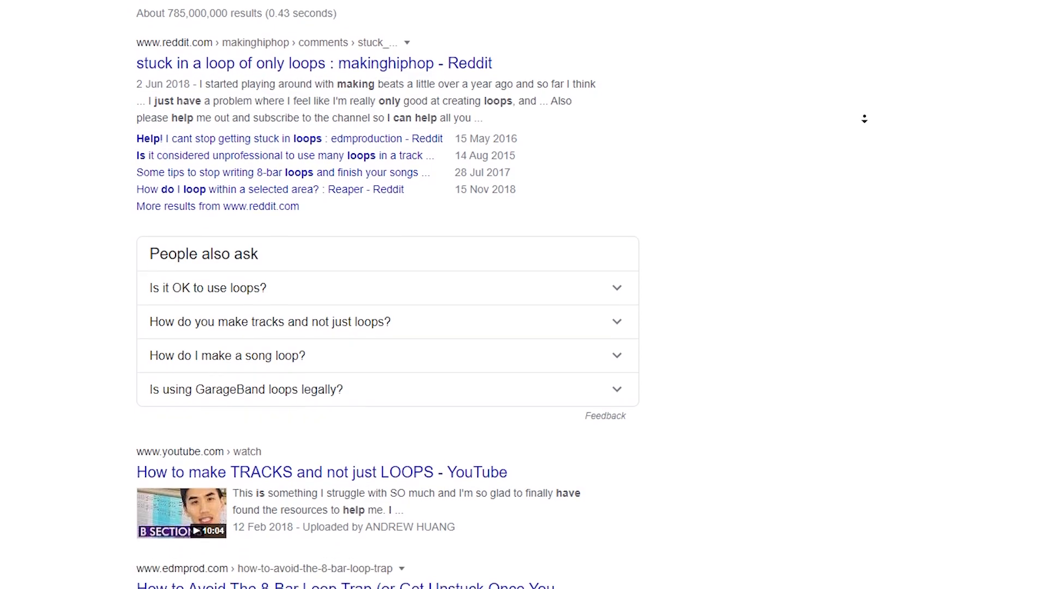
scroll(864, 119, "down", 3)
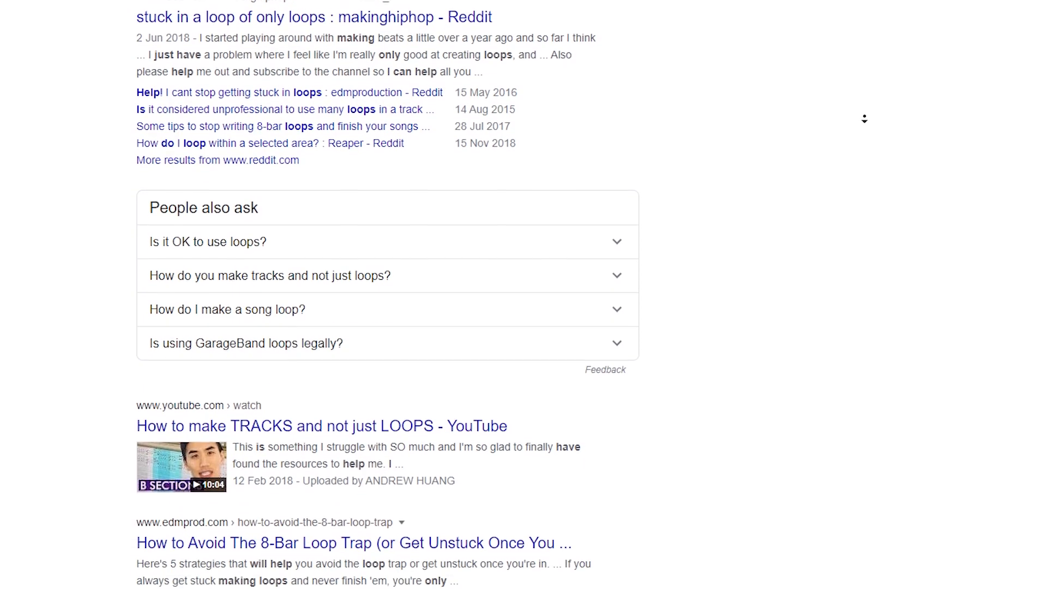
scroll(864, 118, "down", 3)
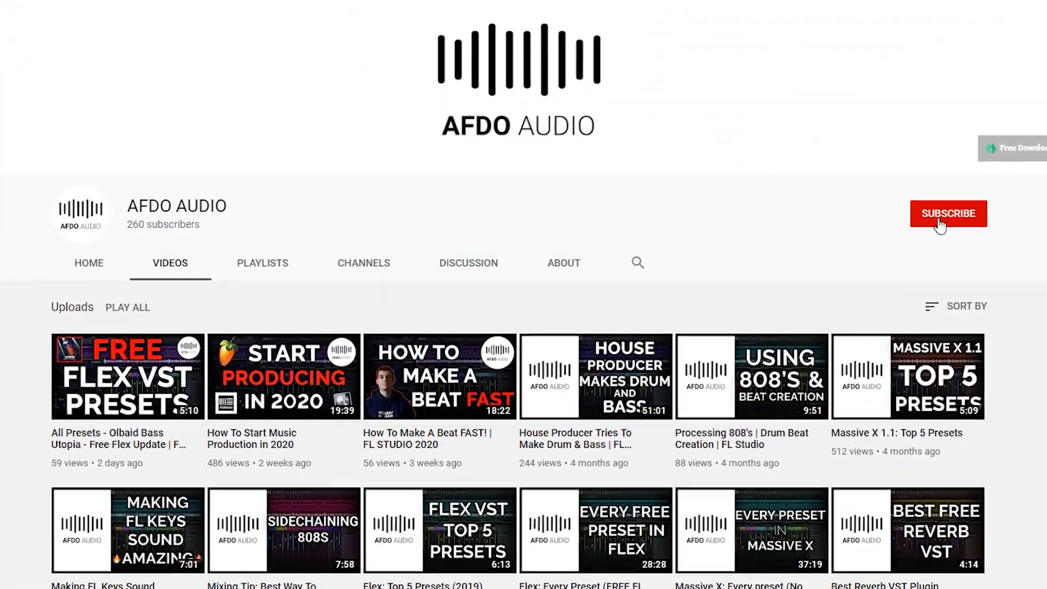
Subscribe to the AFDO AUDIO channel on YouTube
left_click(941, 221)
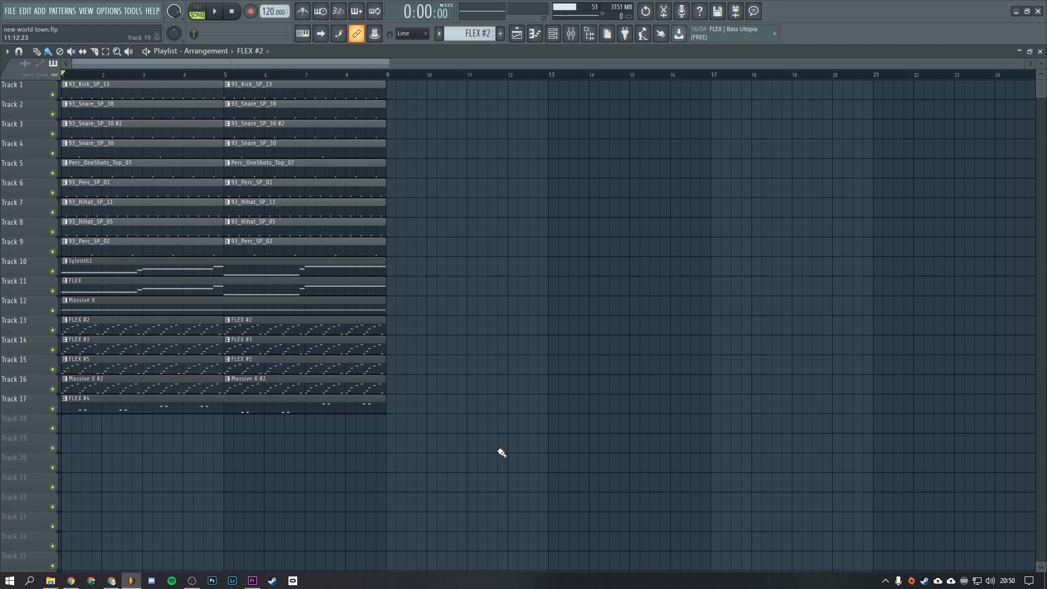
In the FL Studio playlist, move all clips on tracks 1 to 17 together so the loop starts at bar 21
left_click_drag(502, 453, 55, 81)
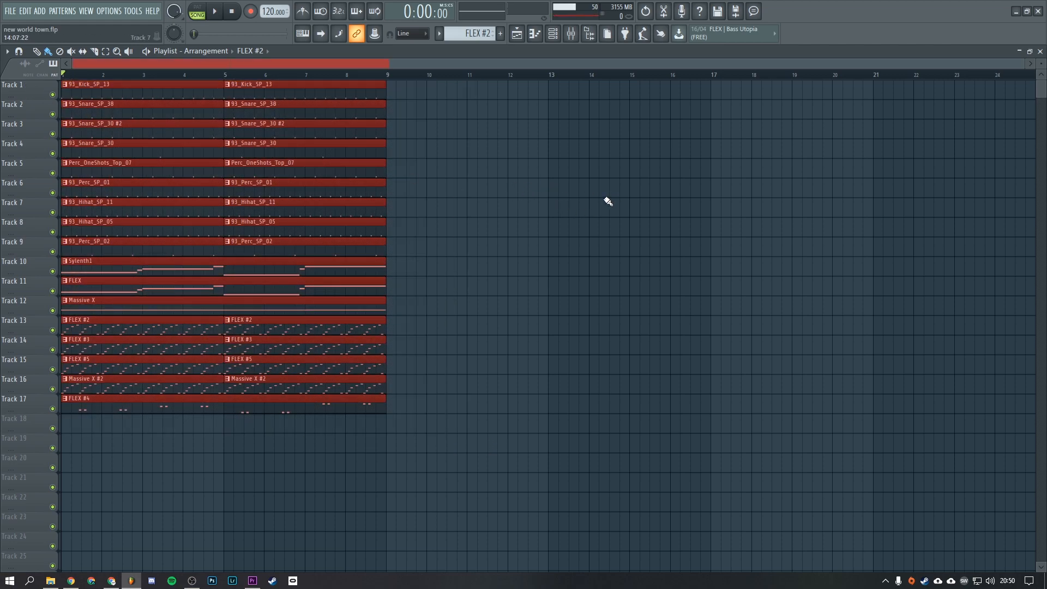
left_click_drag(297, 91, 986, 82)
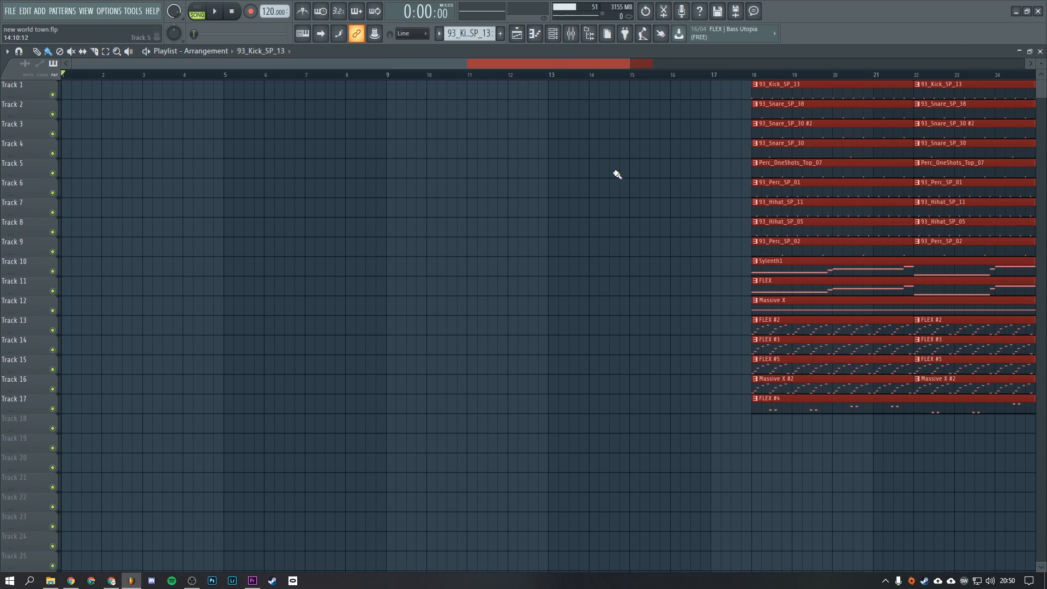
scroll(618, 174, "down", 2)
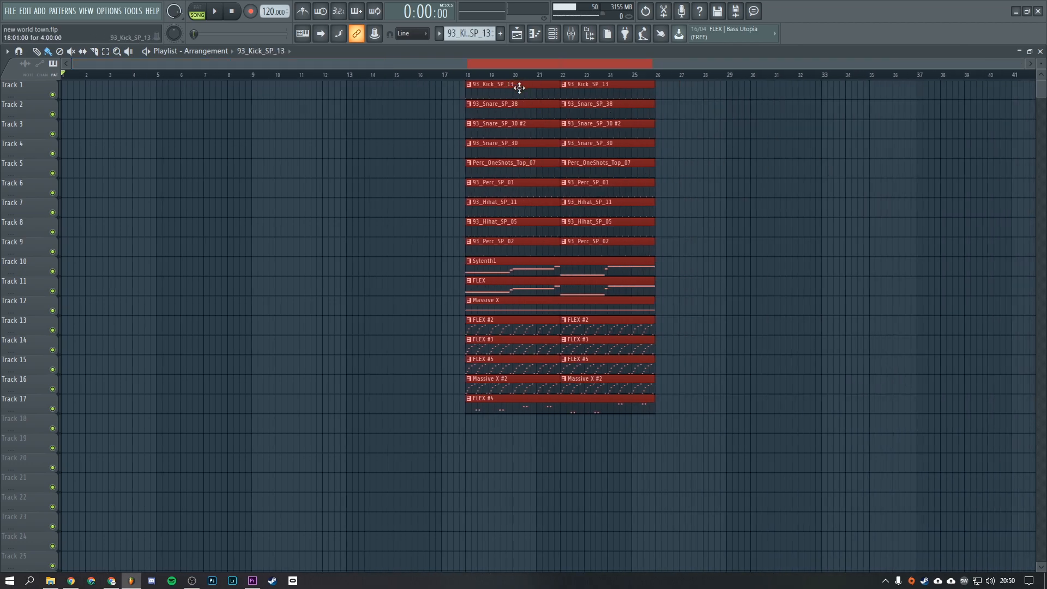
left_click_drag(595, 143, 760, 143)
scroll(761, 143, "down", 2)
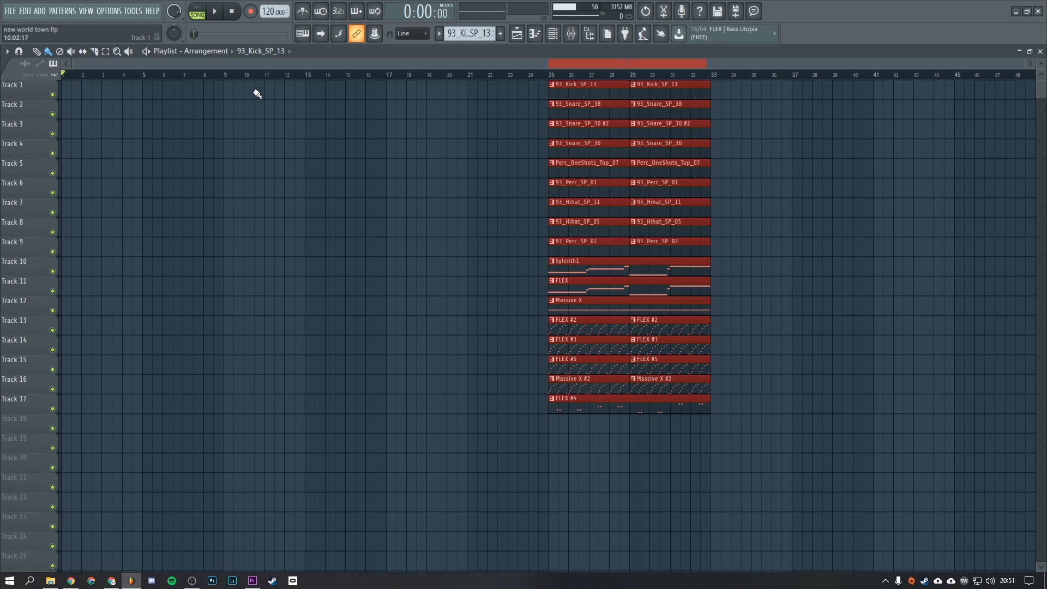
left_click_drag(550, 85, 471, 86)
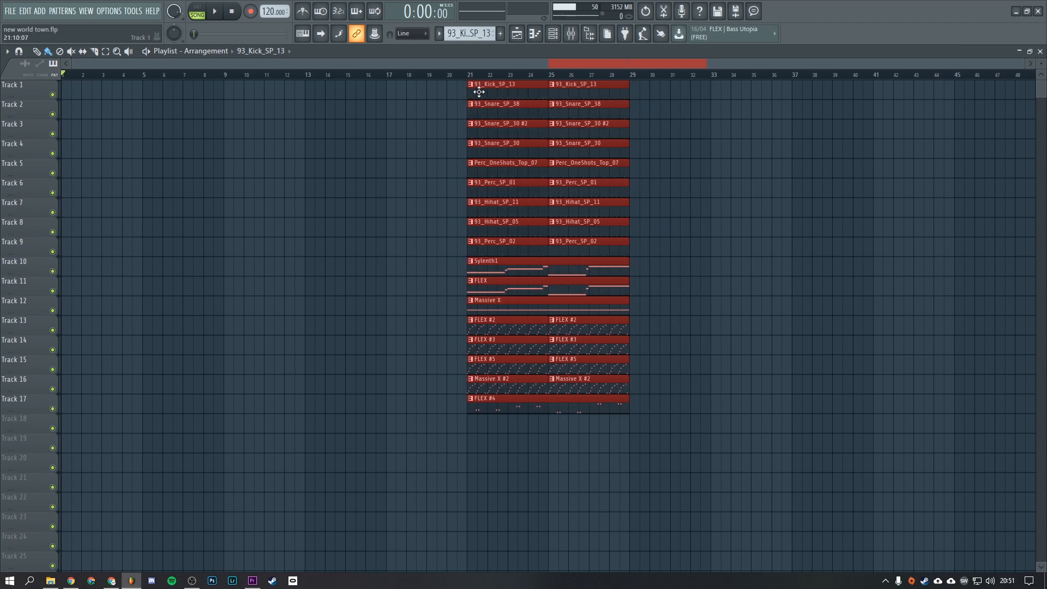
right_click(725, 141, "ctrl")
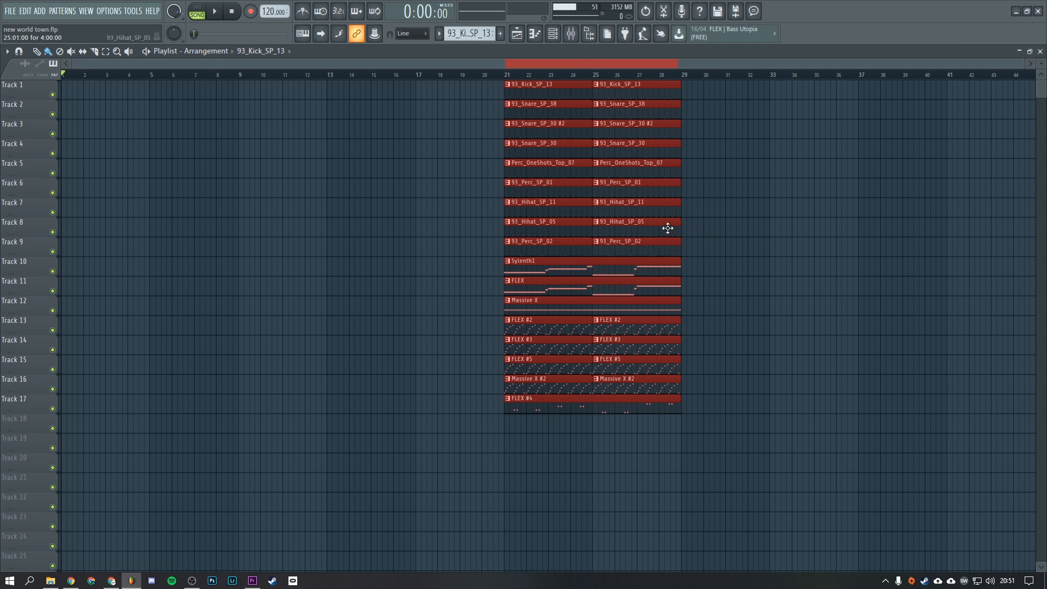
Duplicate the whole eight-bar loop and move the copy so it starts at bar 53
key("ctrl+b")
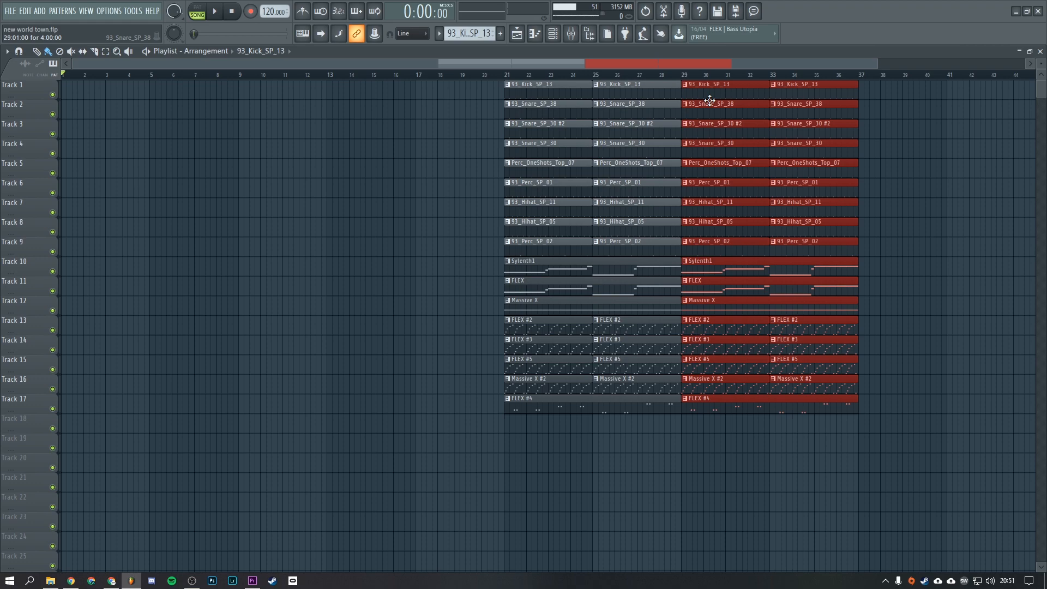
left_click_drag(701, 93, 852, 90)
scroll(748, 173, "down", 2)
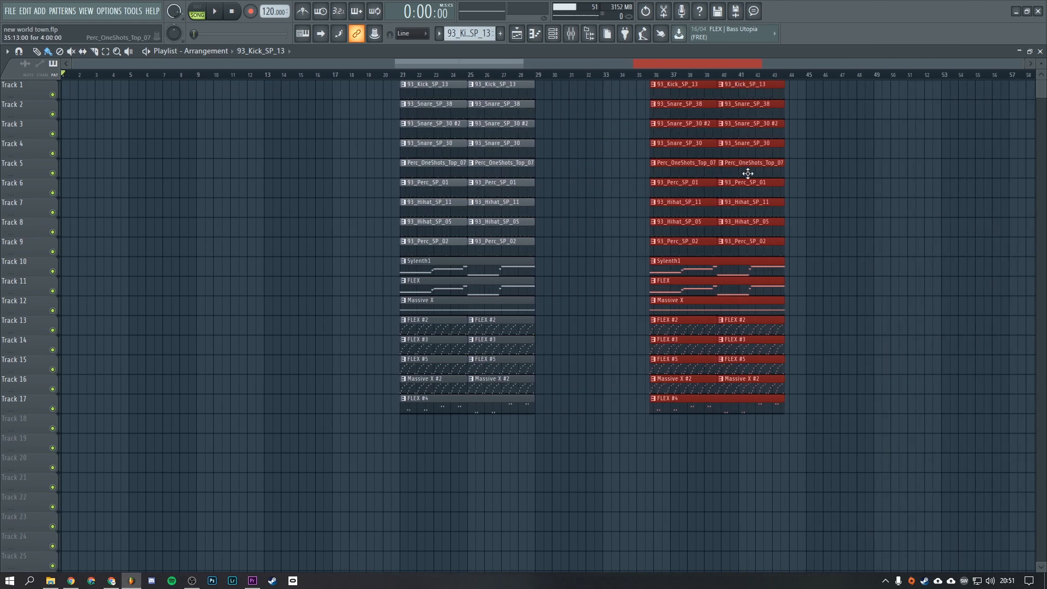
left_click_drag(662, 88, 837, 89)
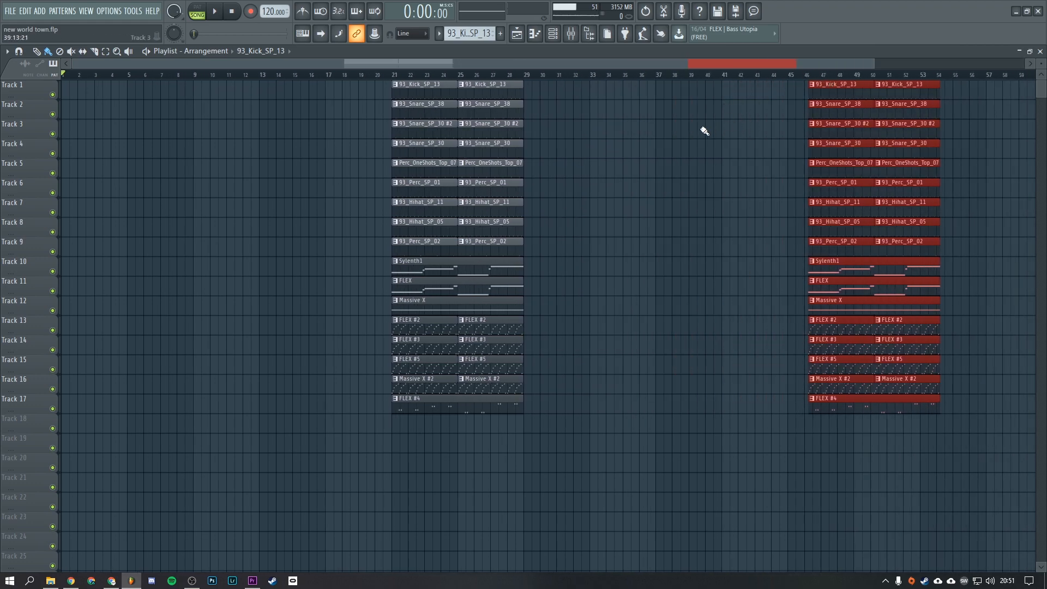
scroll(704, 130, "down", 2)
left_click_drag(717, 104, 811, 104)
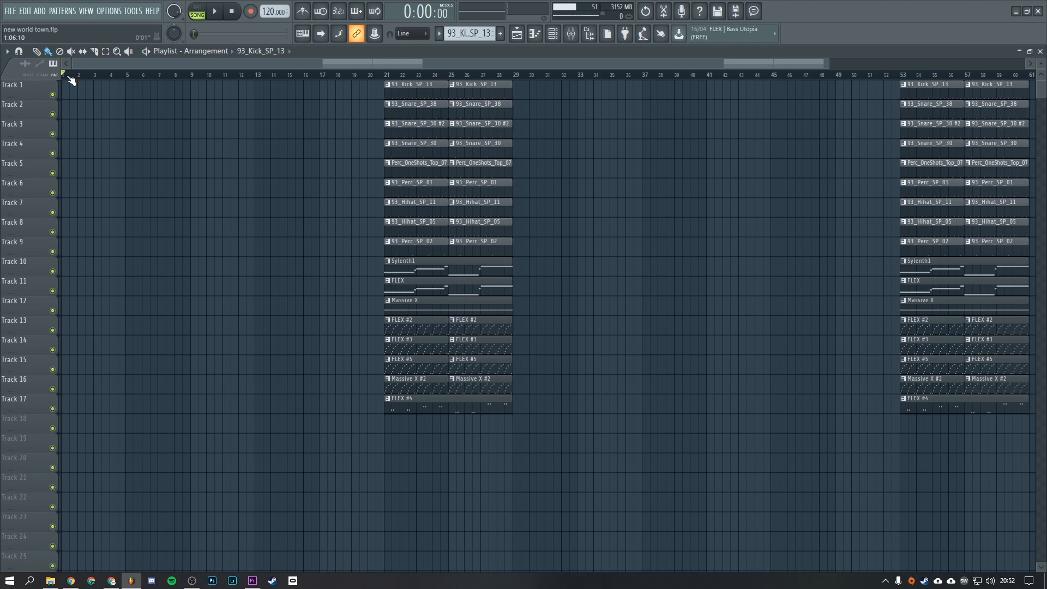
Add a time marker named Intro at bar 1 of the playlist
key("alt+t")
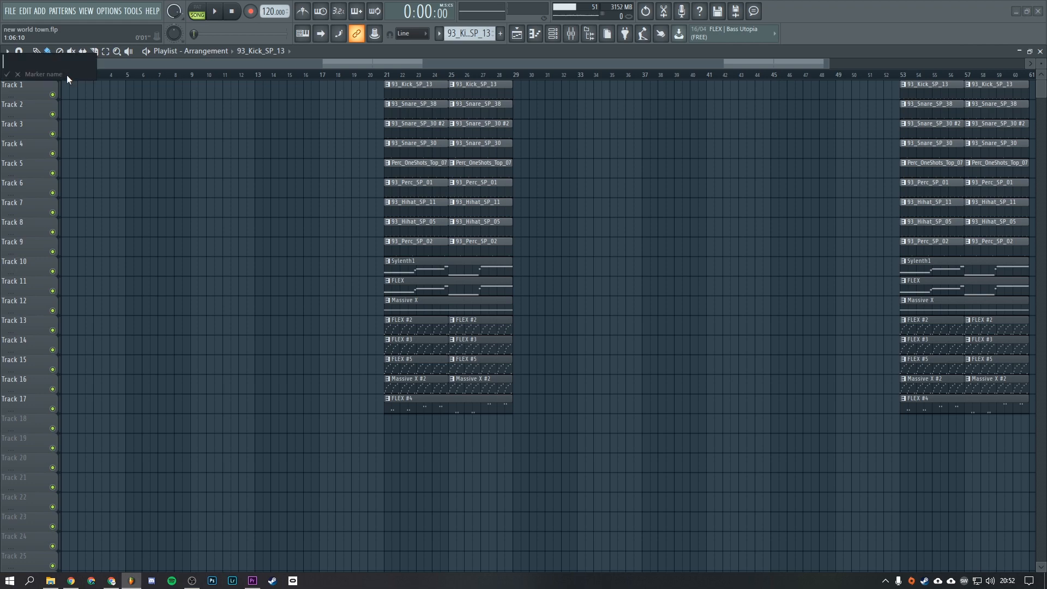
type("Intro")
key("Return")
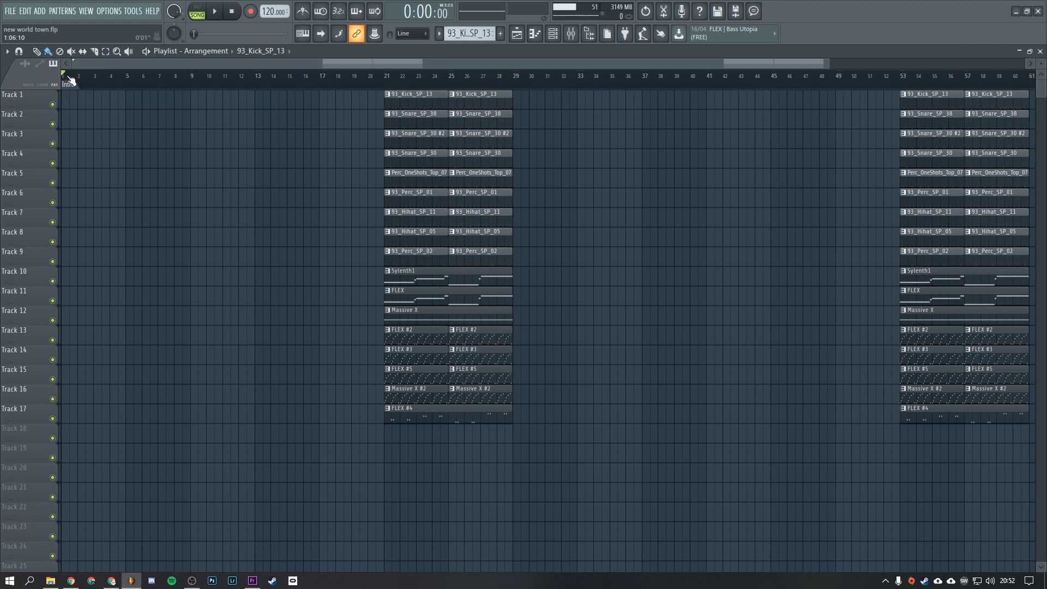
Add a time marker named Verse at bar 5
left_click(123, 83)
right_click(125, 84)
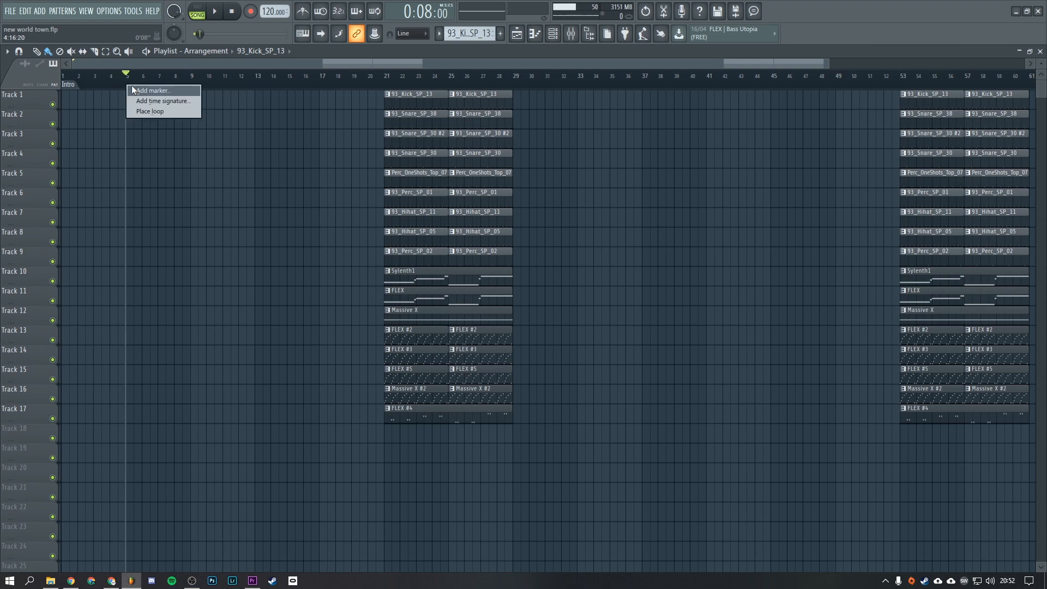
left_click(147, 92)
type("Ve")
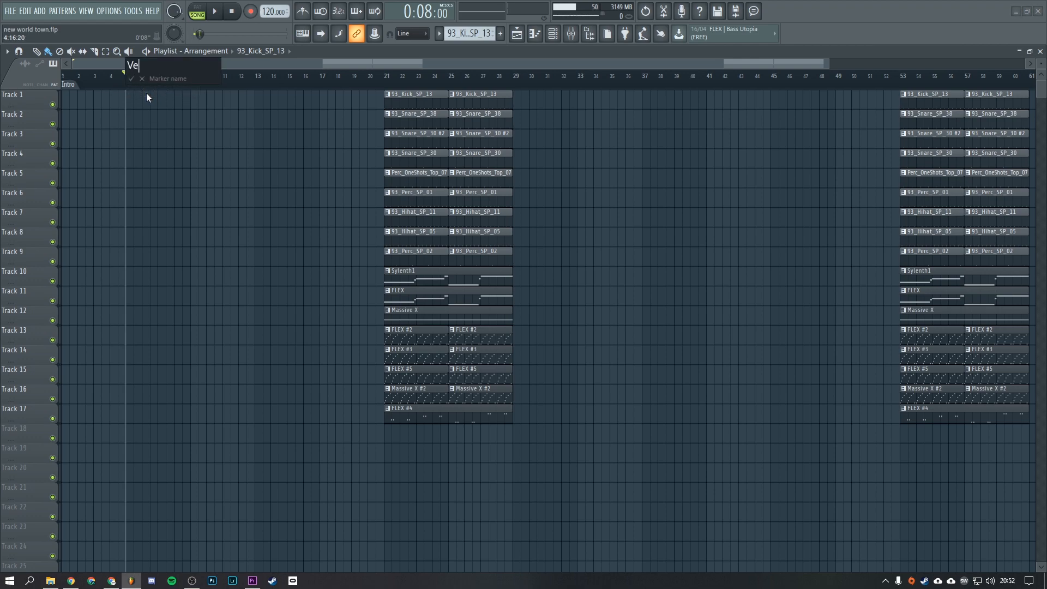
type("rse")
key("Return")
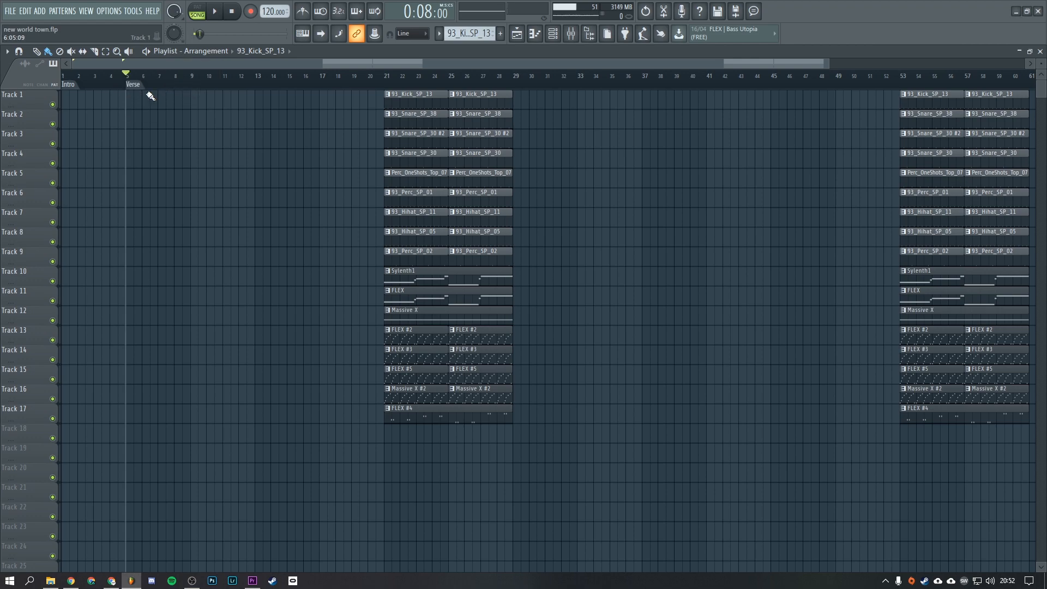
Add a time marker named Chorus at bar 21, where the first loop block starts
left_click(387, 86)
right_click(387, 86)
left_click(405, 92)
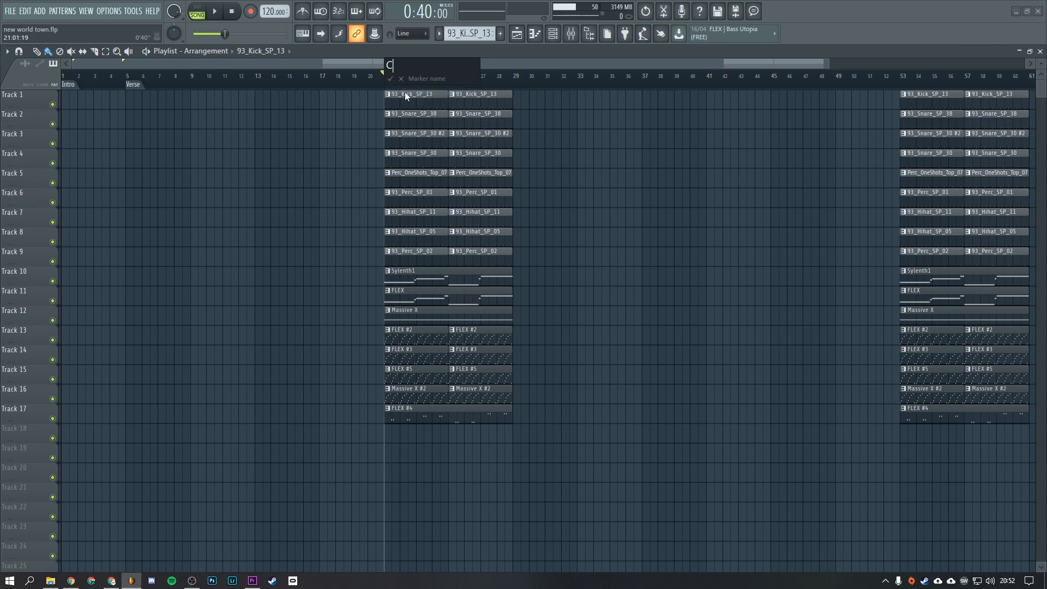
type("Chorus")
key("Return")
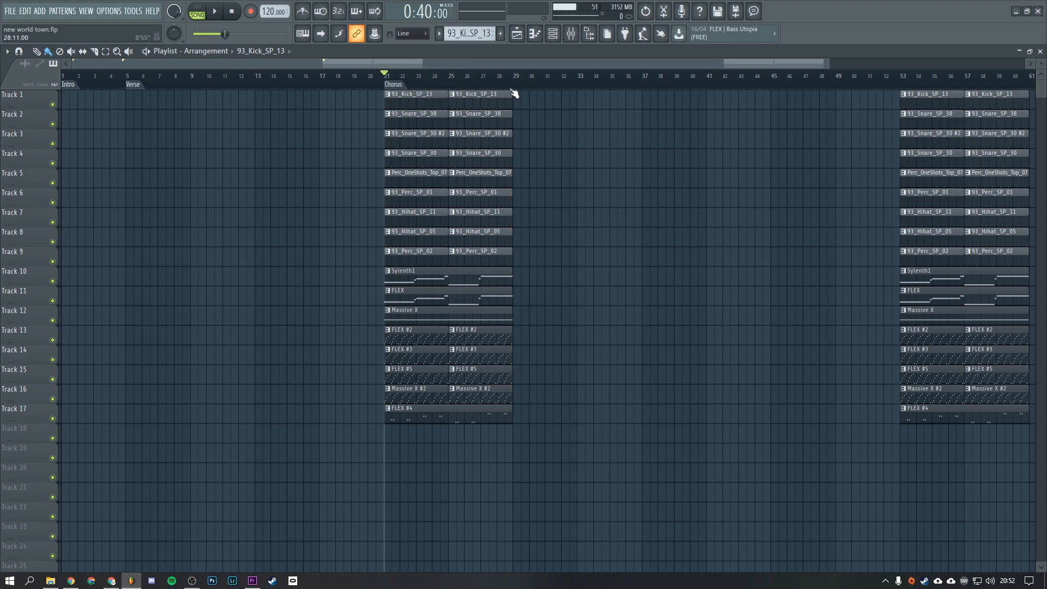
Add a time marker named Breakdown at bar 29, right after the first chorus block
left_click(514, 86)
right_click(515, 86)
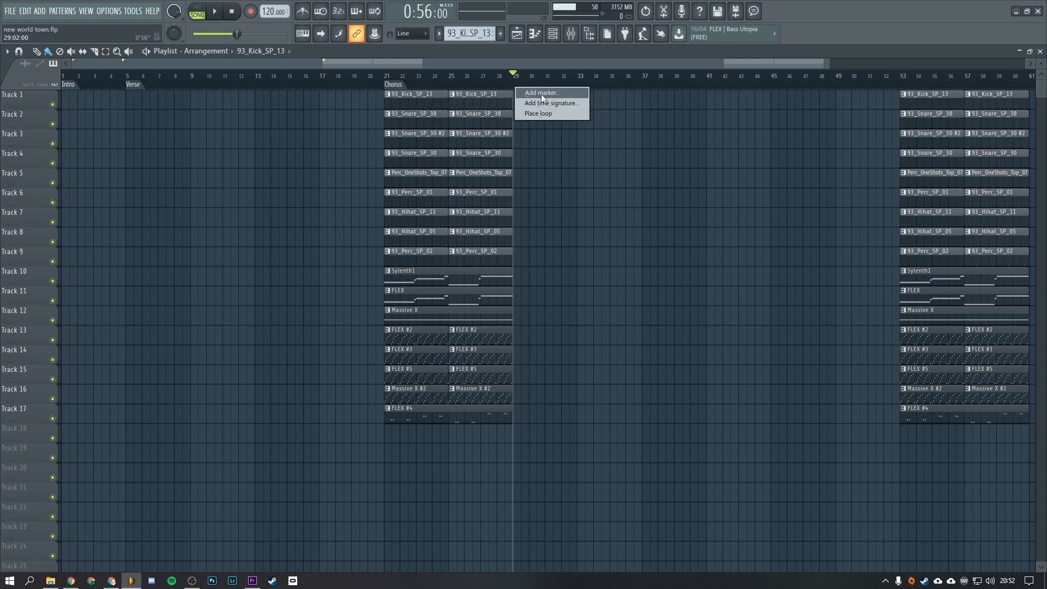
left_click(543, 94)
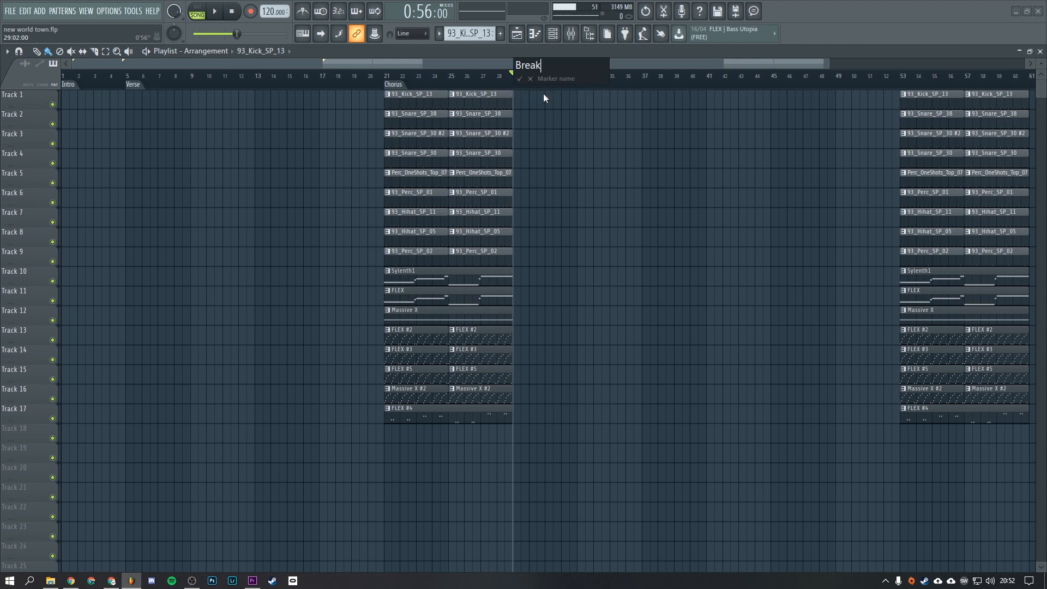
type("Breakdown")
key("Return")
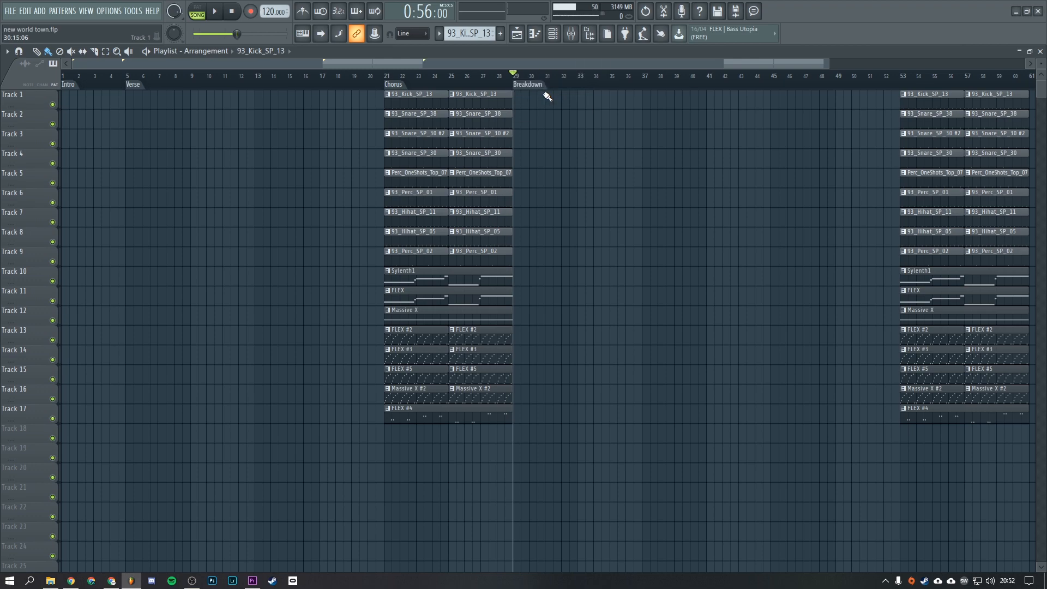
Add a second Verse time marker at bar 37
right_click(645, 86)
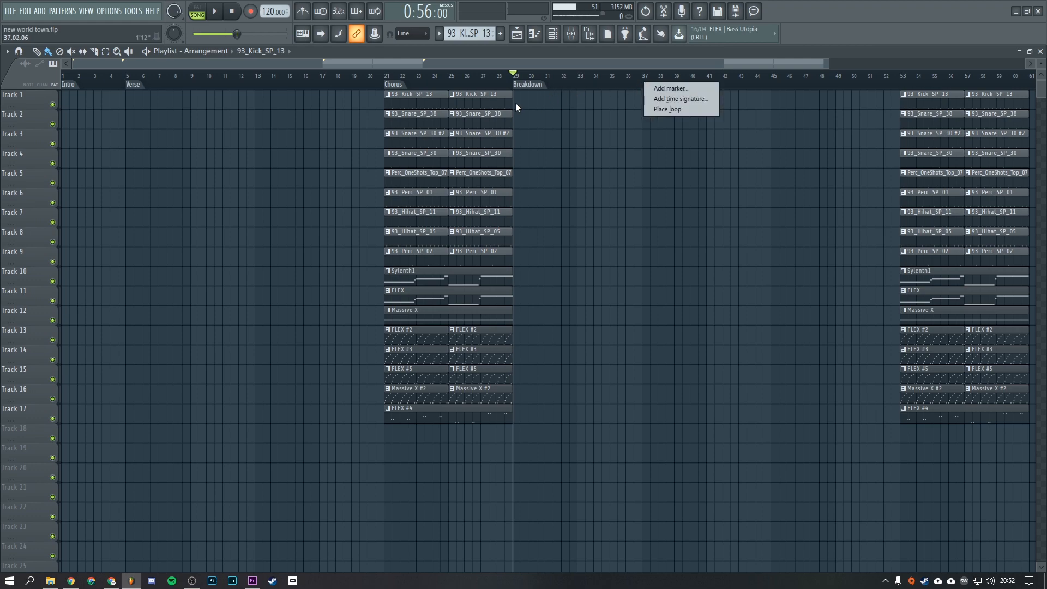
left_click(663, 91)
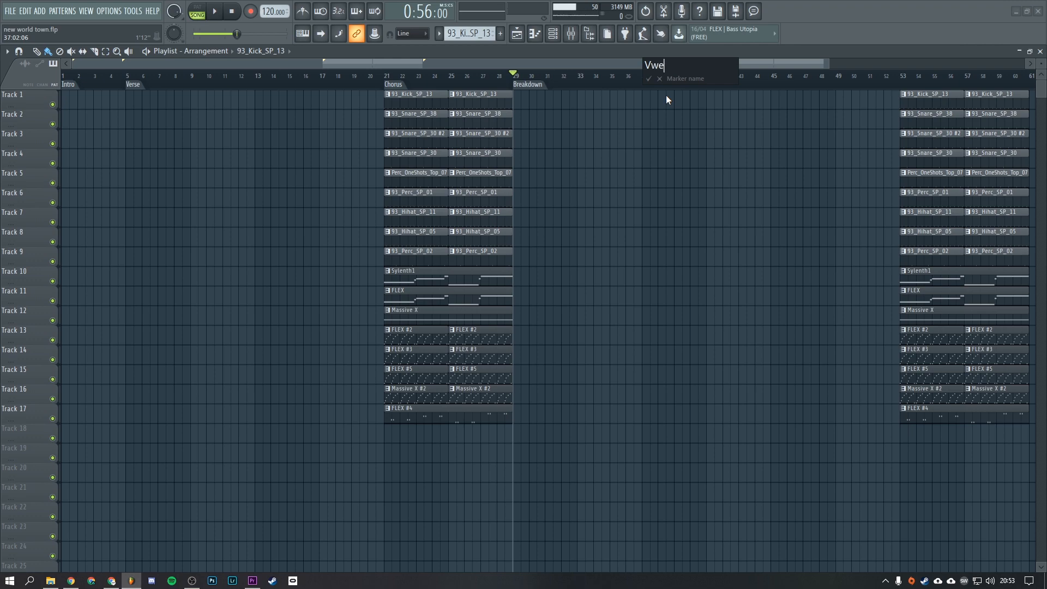
type("Verse")
key("Return")
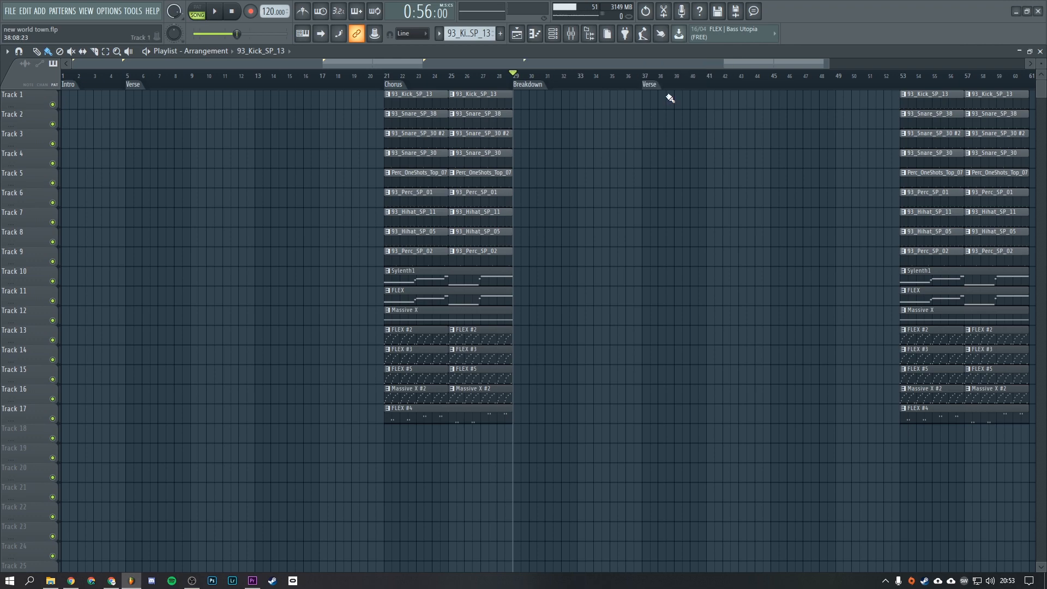
Add a second Chorus time marker at bar 53, where the copied loop block starts
right_click(900, 82)
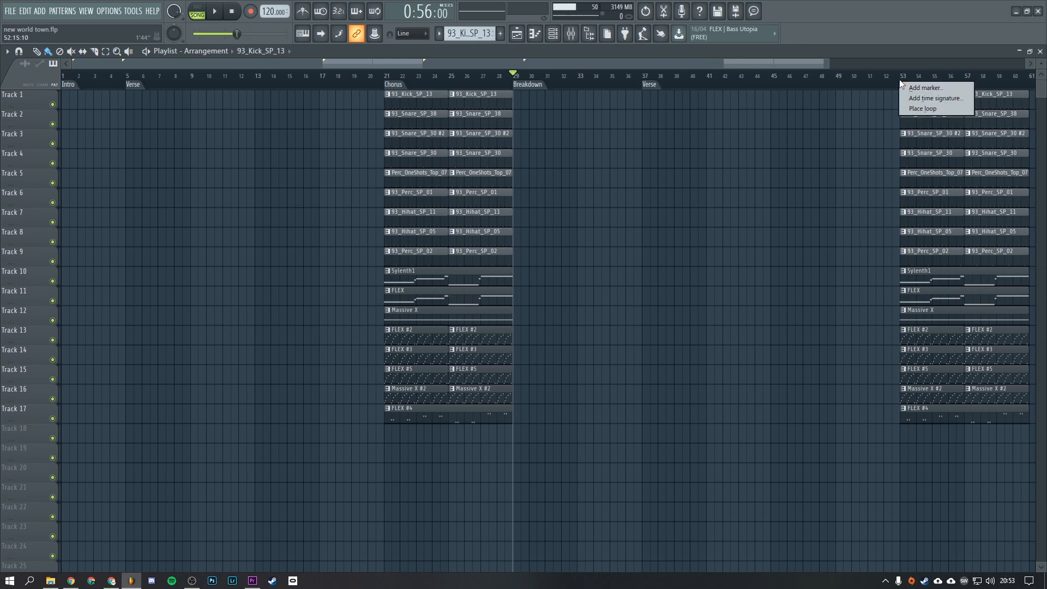
left_click(911, 84)
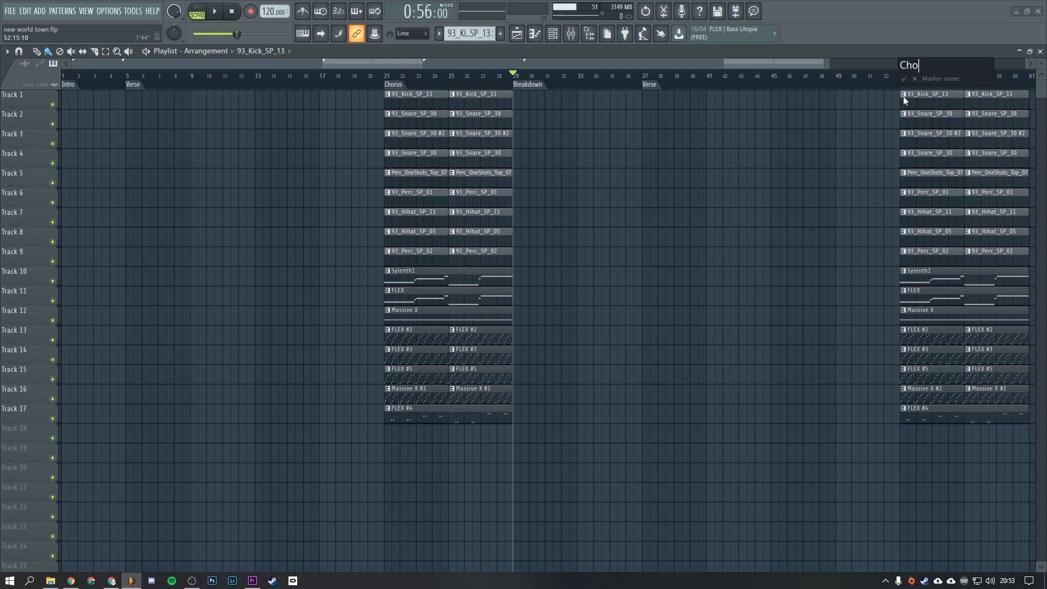
type("Chorus")
key("Return")
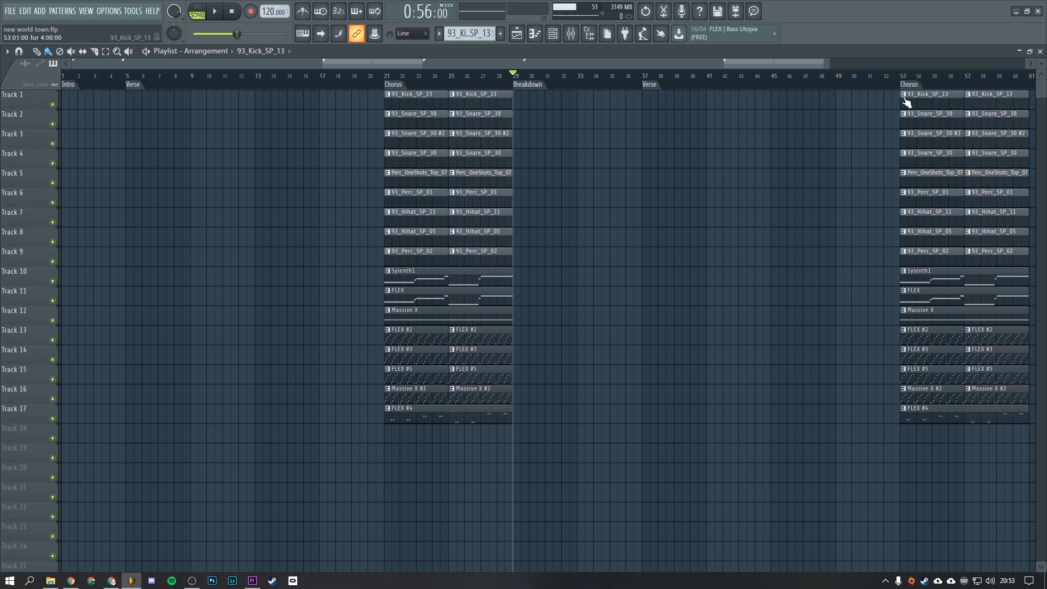
Duplicate all clips of the second chorus directly after it, from bar 61, and clear the selection
scroll(907, 102, "down", 3)
left_click_drag(575, 439, 399, 90)
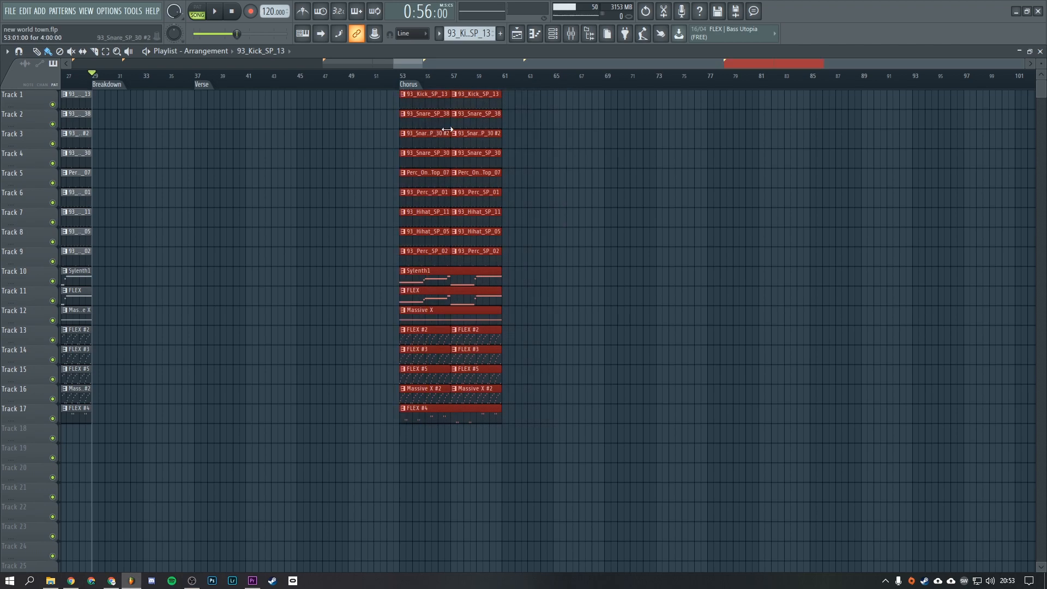
key("ctrl+b")
left_click(711, 227, "ctrl")
Add a time marker named Bridge at bar 69, right after the doubled second chorus
type("B")
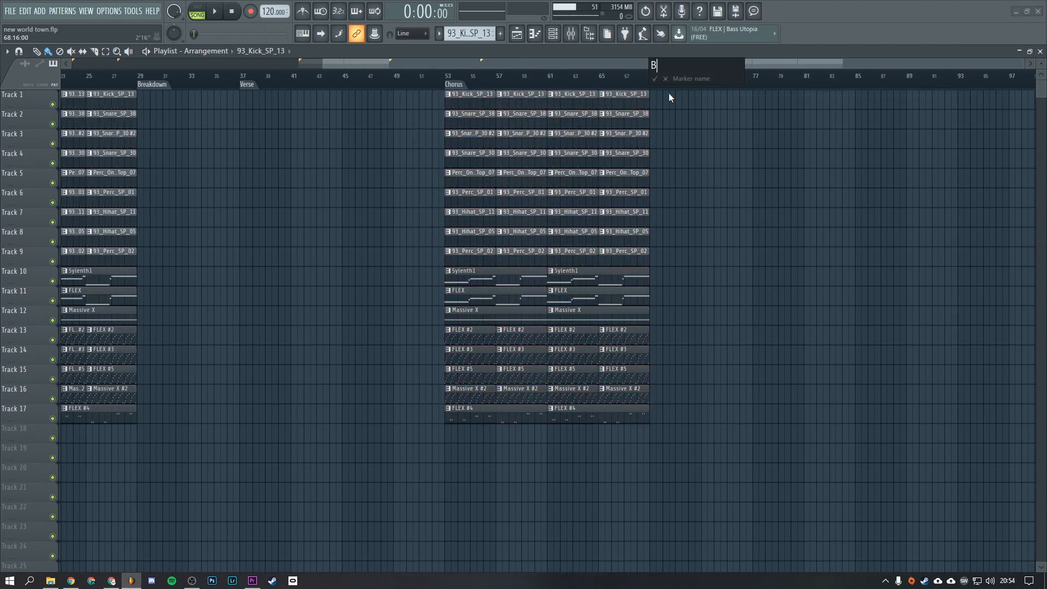
type("ridge")
key("Return")
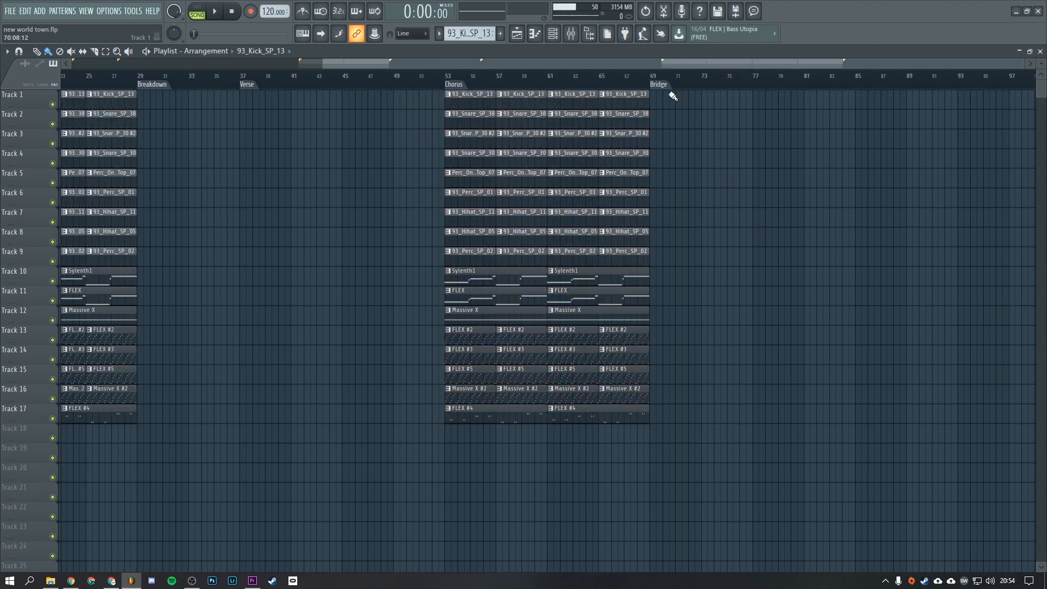
Add a Chorus time marker with a copy of the doubled chorus clips at bar 77, and an Outro time marker at bar 93
right_click(757, 83)
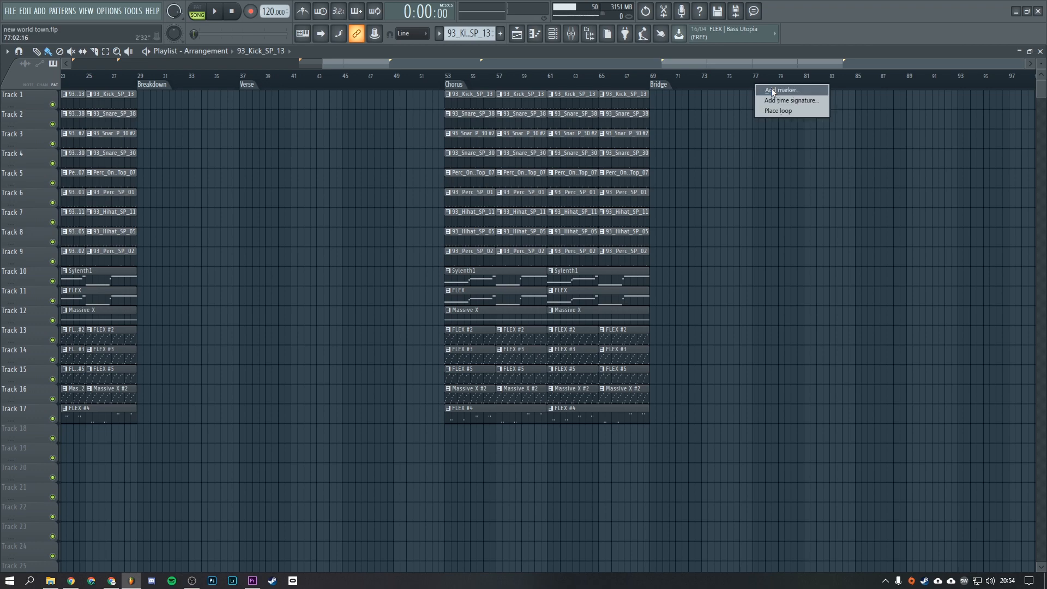
left_click(771, 87)
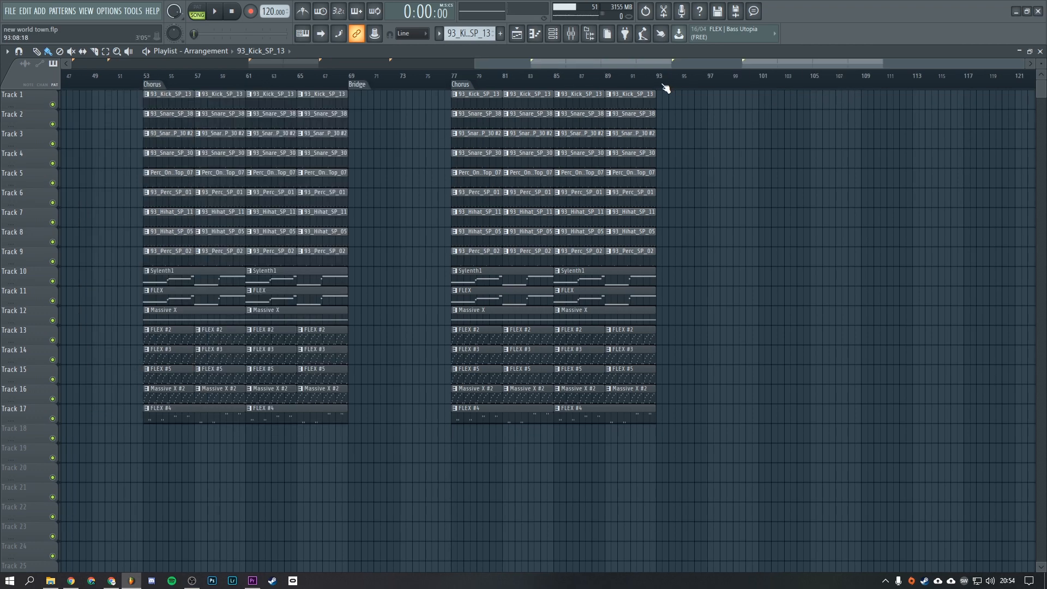
right_click(665, 88)
left_click(674, 89)
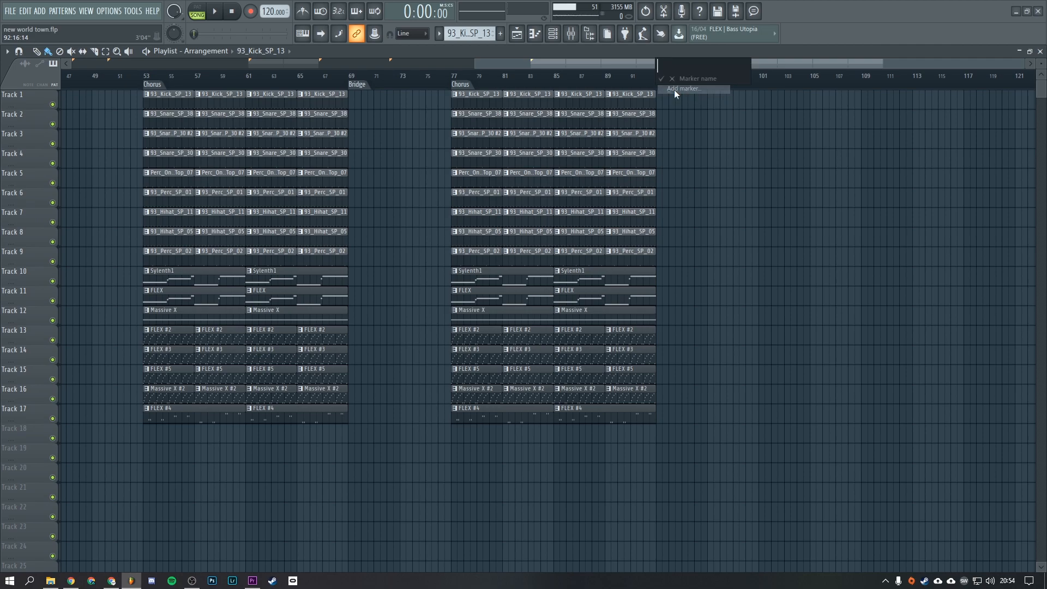
type("Outro")
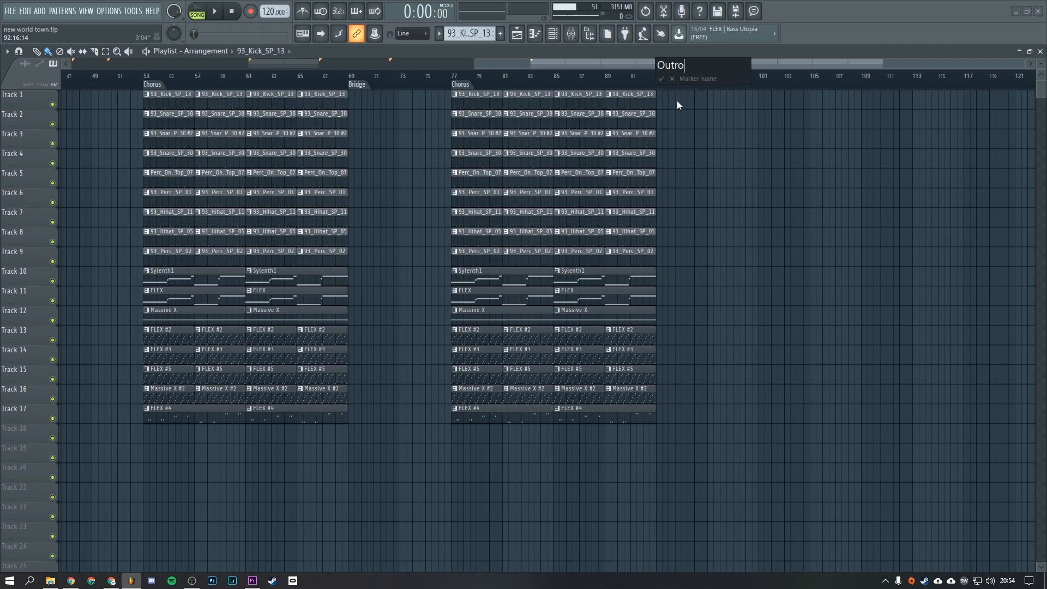
key("Return")
scroll(480, 488, "down", 3)
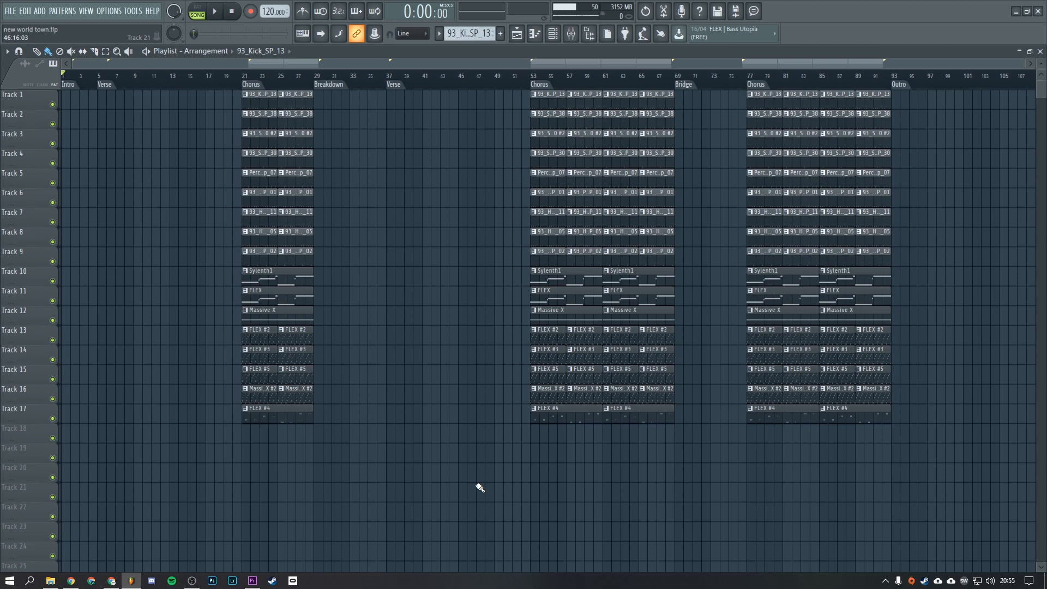
Play the song from the first chorus at bar 21 with the mixer open
left_click(248, 84)
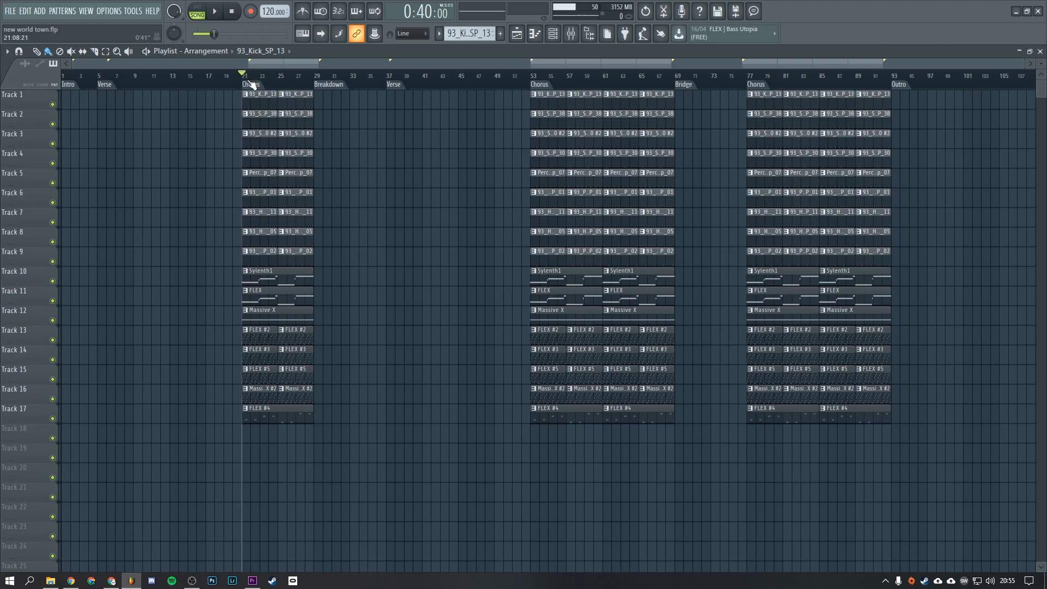
left_click(576, 36)
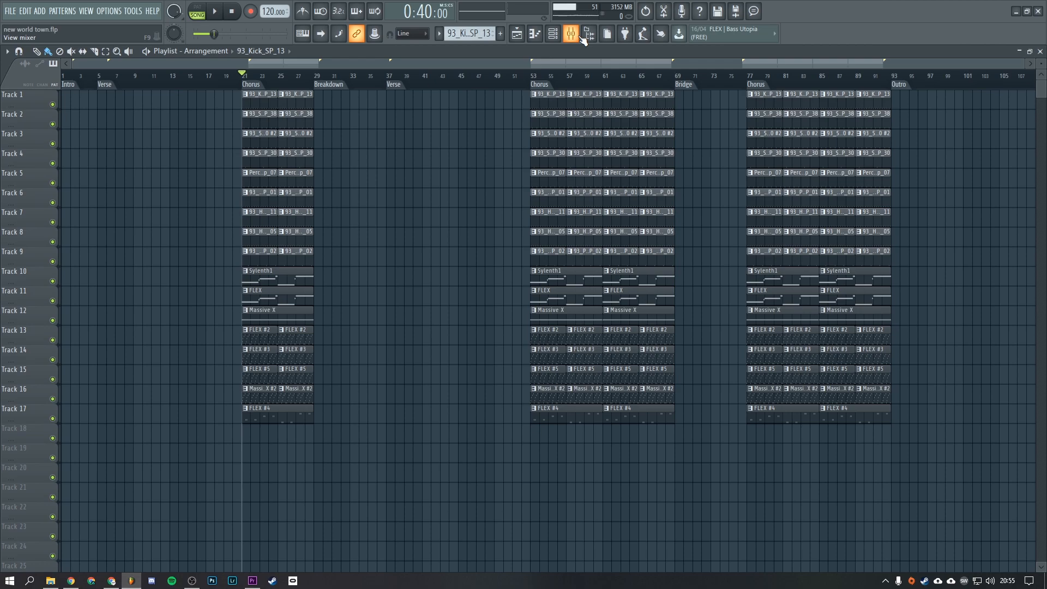
key("space")
left_click(575, 36)
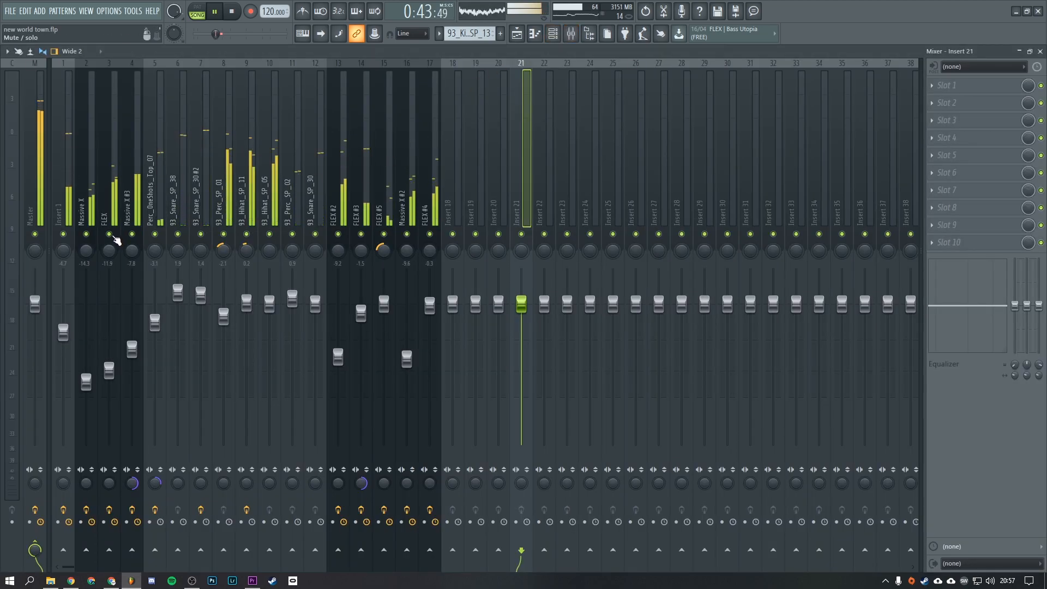
Audition the synth mixer tracks by soloing FLEX, Massive X #3, Massive X, FLEX #3, Massive X #2 and FLEX #4, restore all tracks and stop playback
right_click(109, 234)
left_click(132, 235)
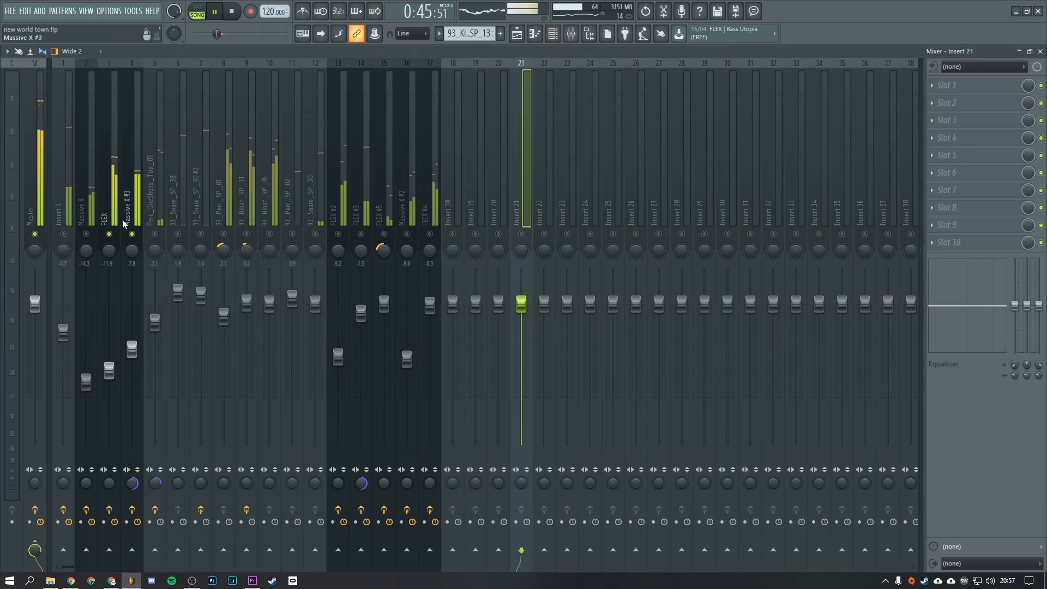
right_click(132, 234)
right_click(86, 235)
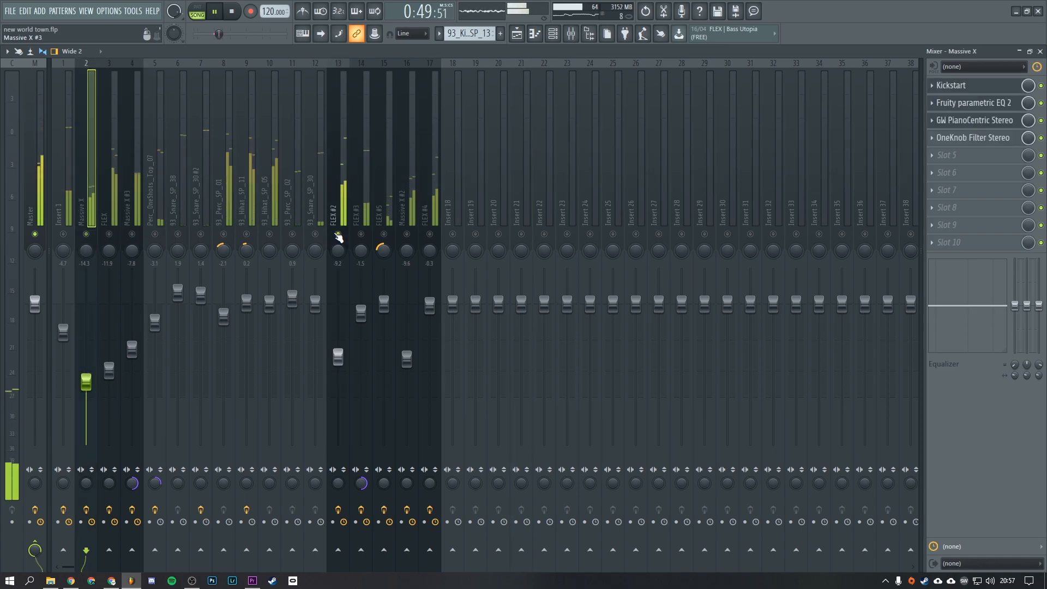
right_click(361, 235)
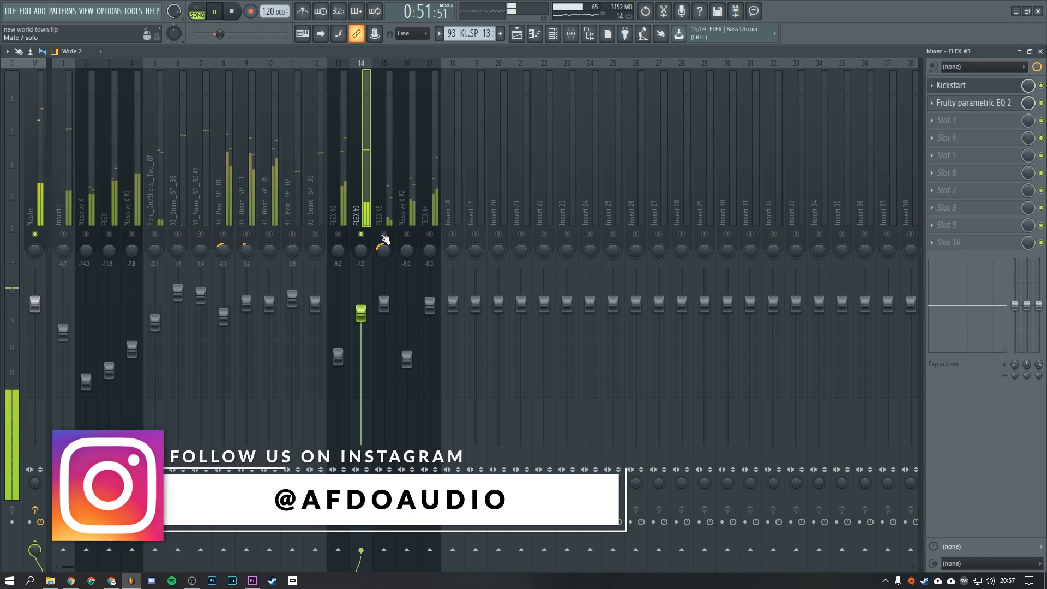
right_click(406, 235)
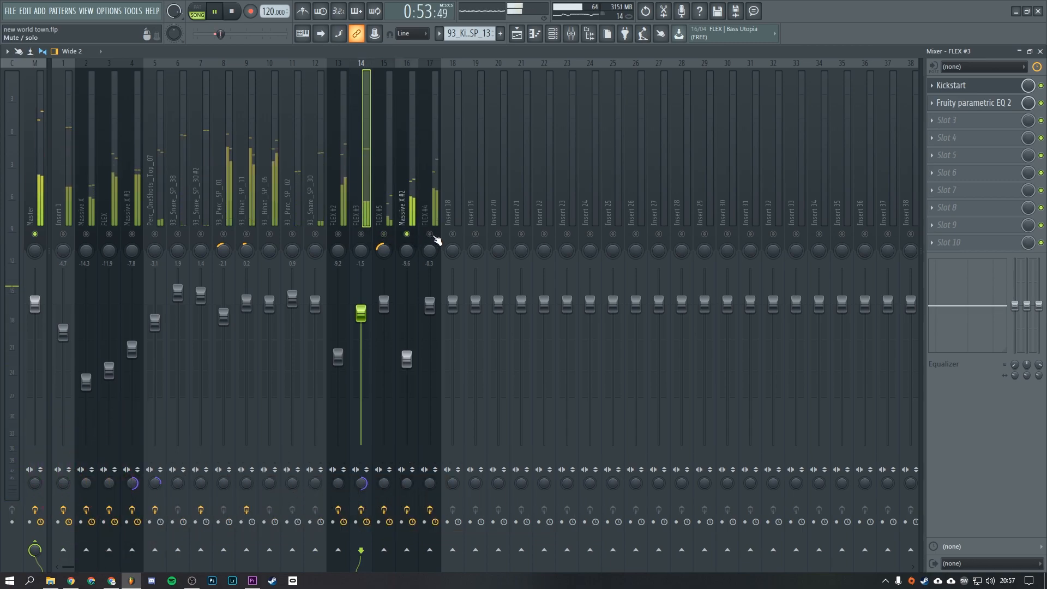
right_click(428, 234)
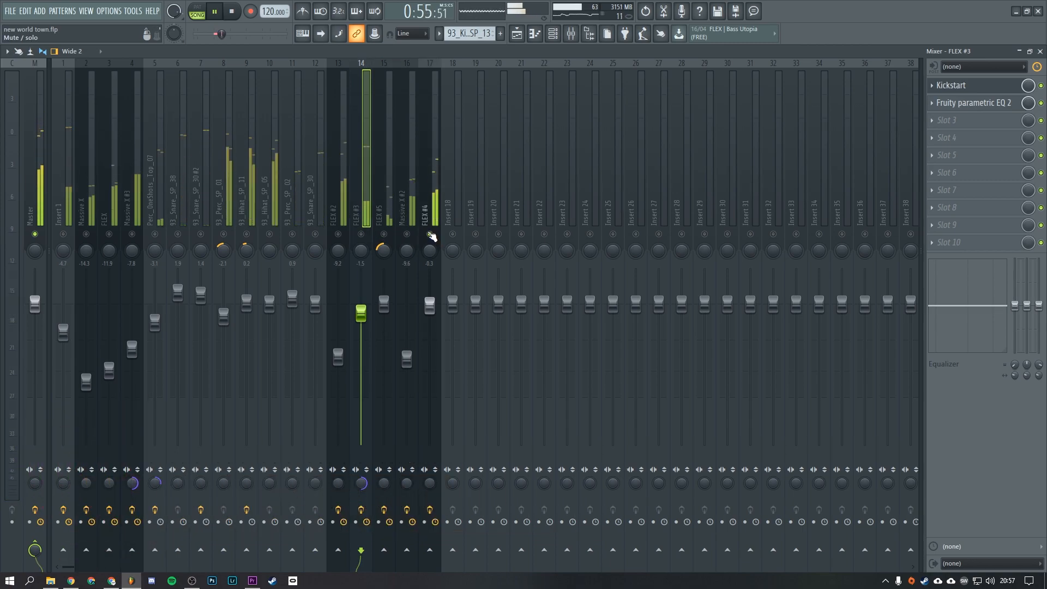
right_click(429, 234)
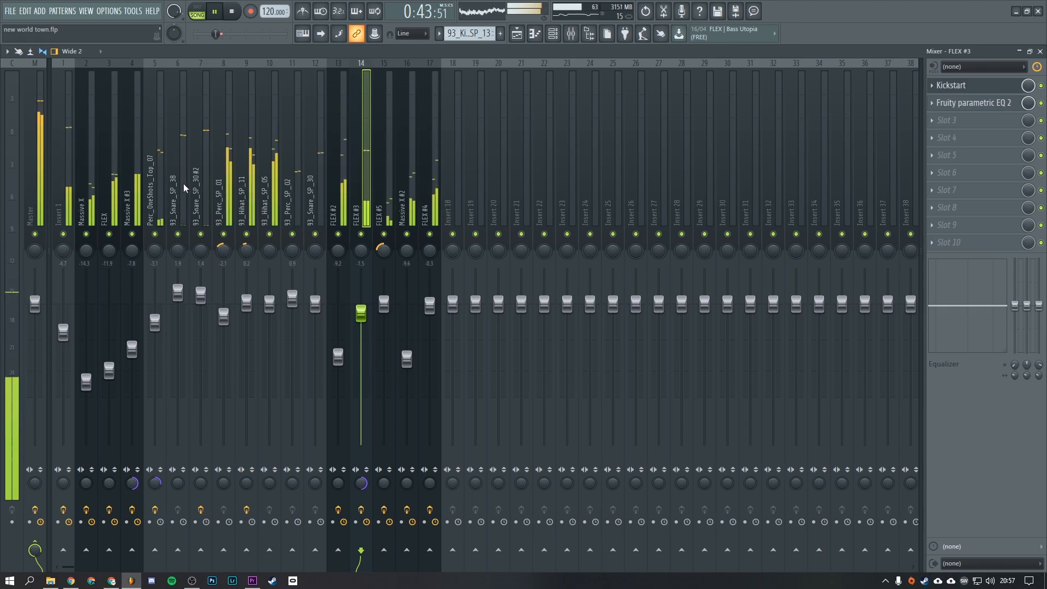
key("space")
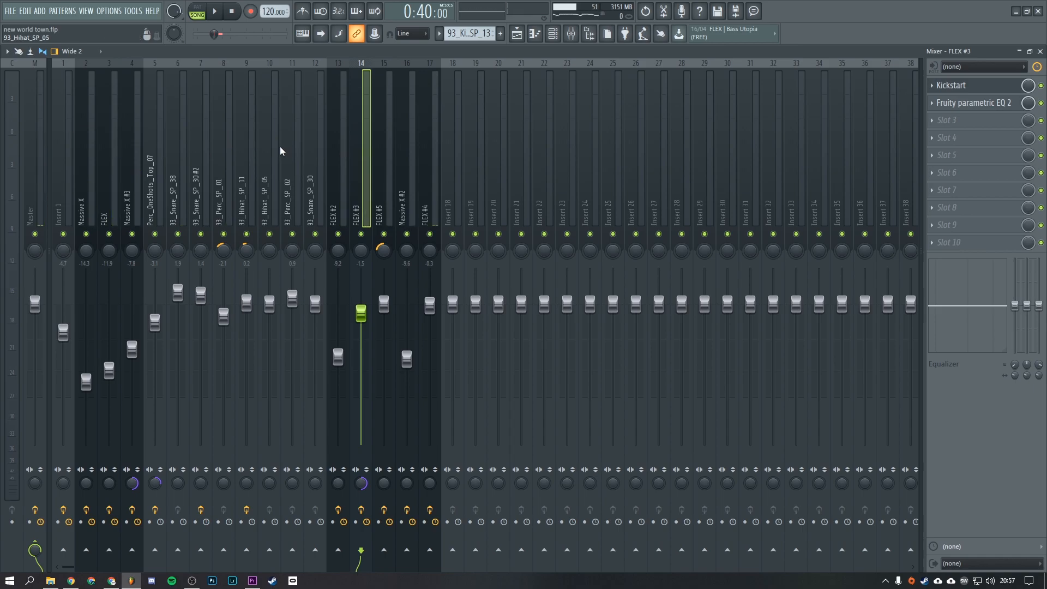
Fill the gaps on Track 12 of the playlist with Massive X clips, covering bars 1 to 21, 29 to 53 and 69 to 77
key("F5")
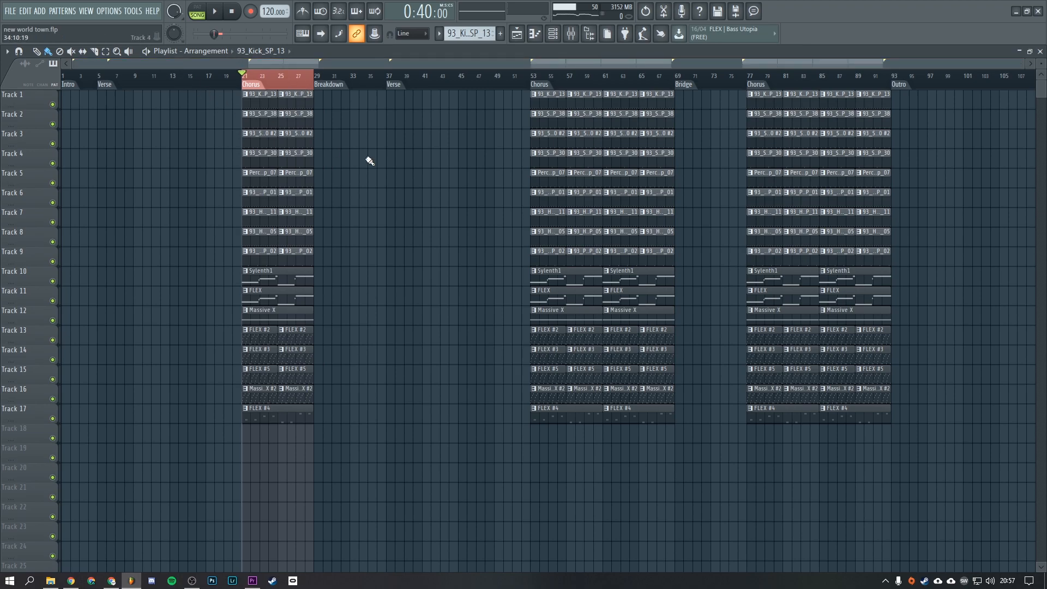
scroll(179, 86, "up", 1)
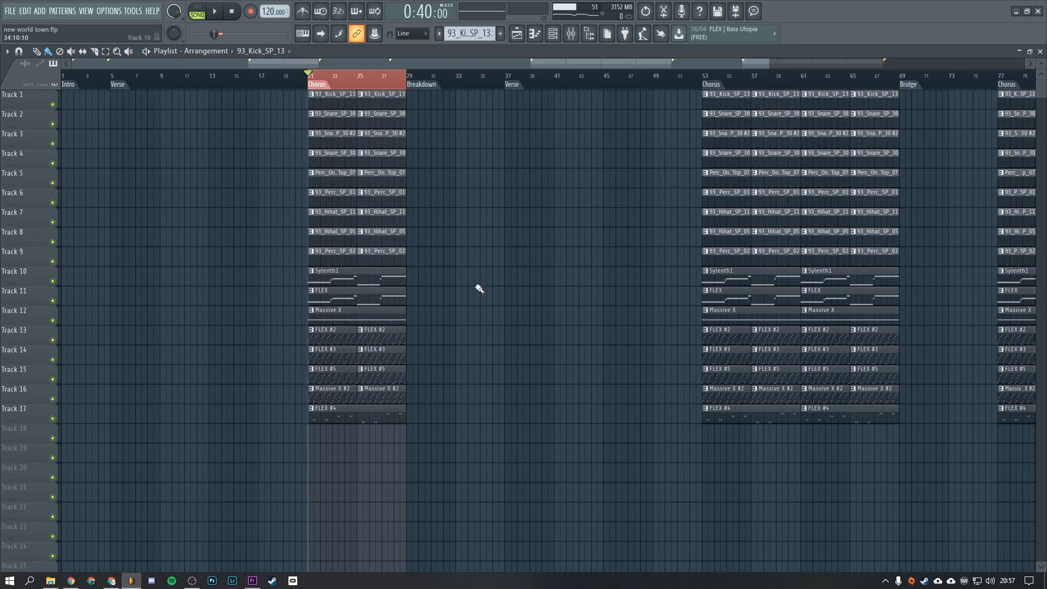
left_click(327, 314)
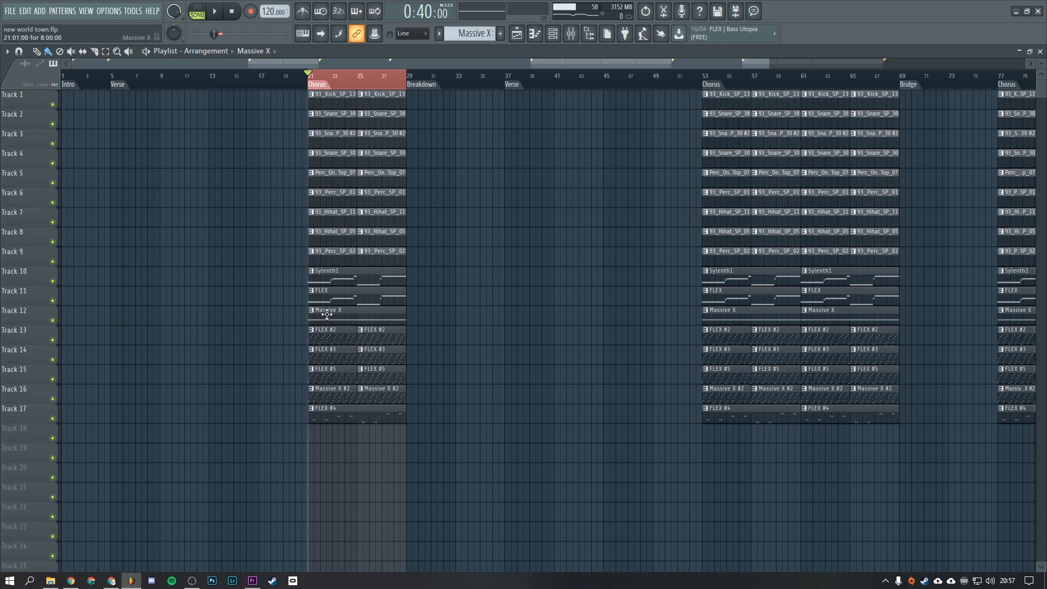
left_click(81, 315)
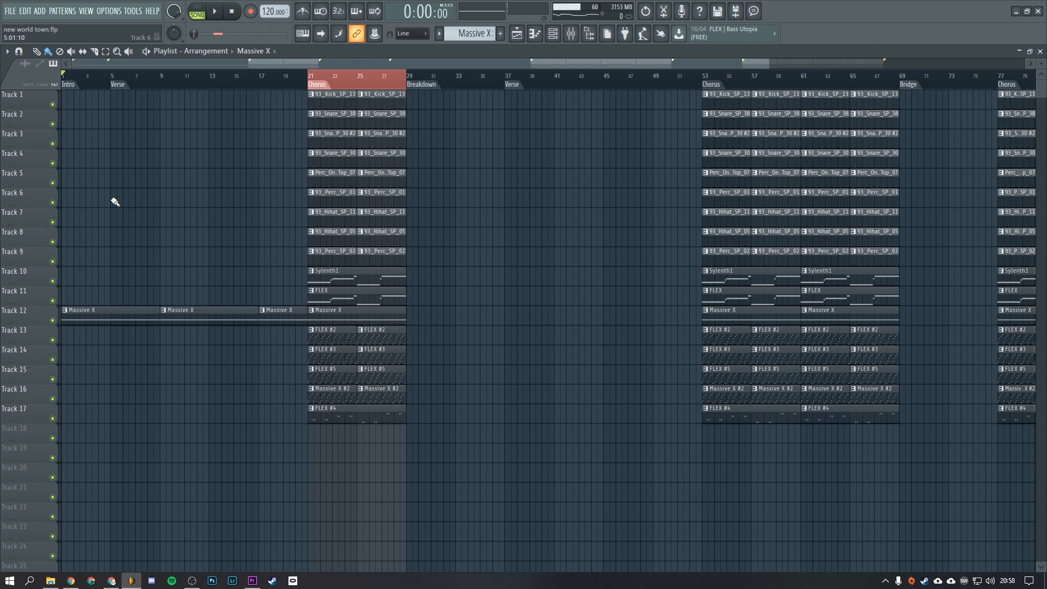
left_click_drag(411, 318, 660, 322)
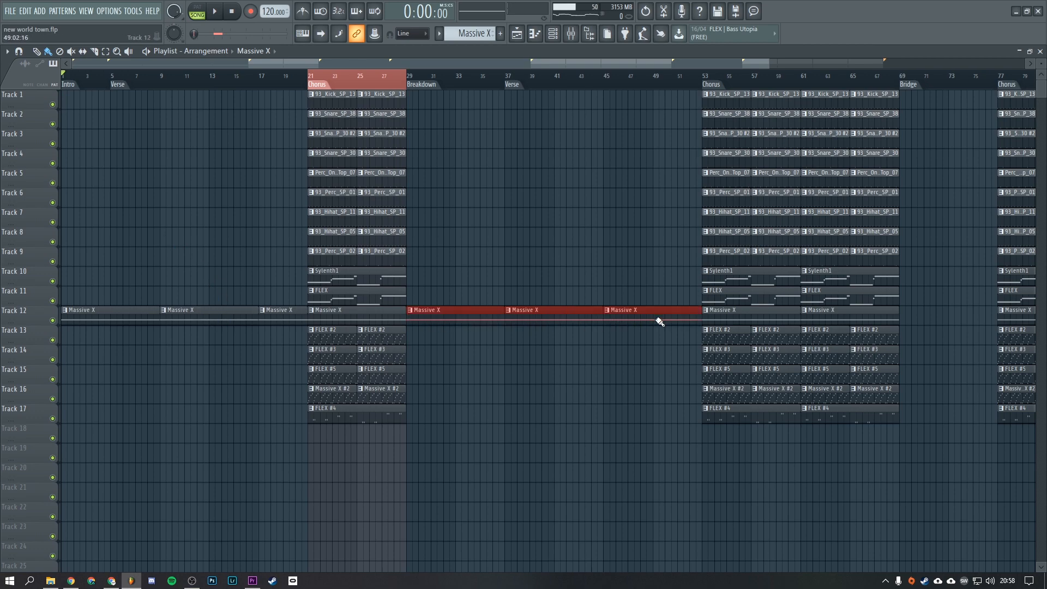
left_click(908, 320)
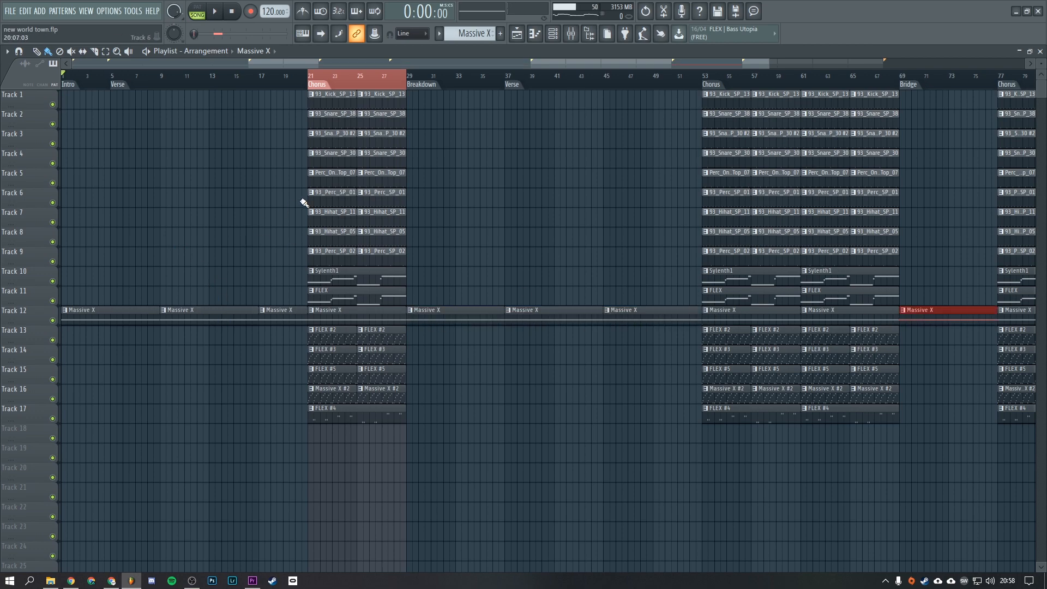
Insert an empty track directly below the Massive X track (Track 12) and group it with the track above
right_click(47, 339)
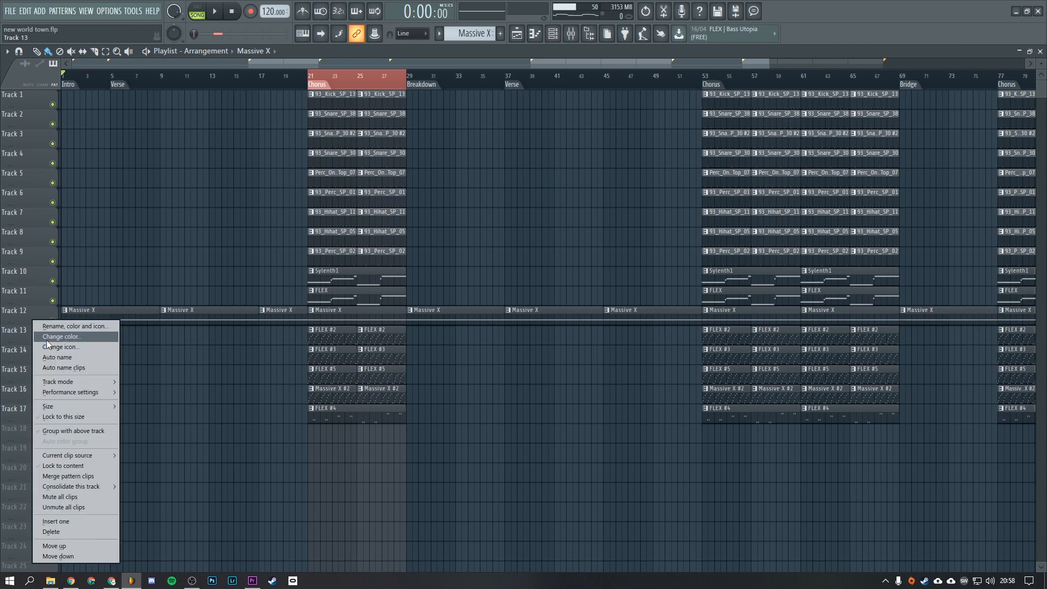
left_click(74, 531)
right_click(43, 310)
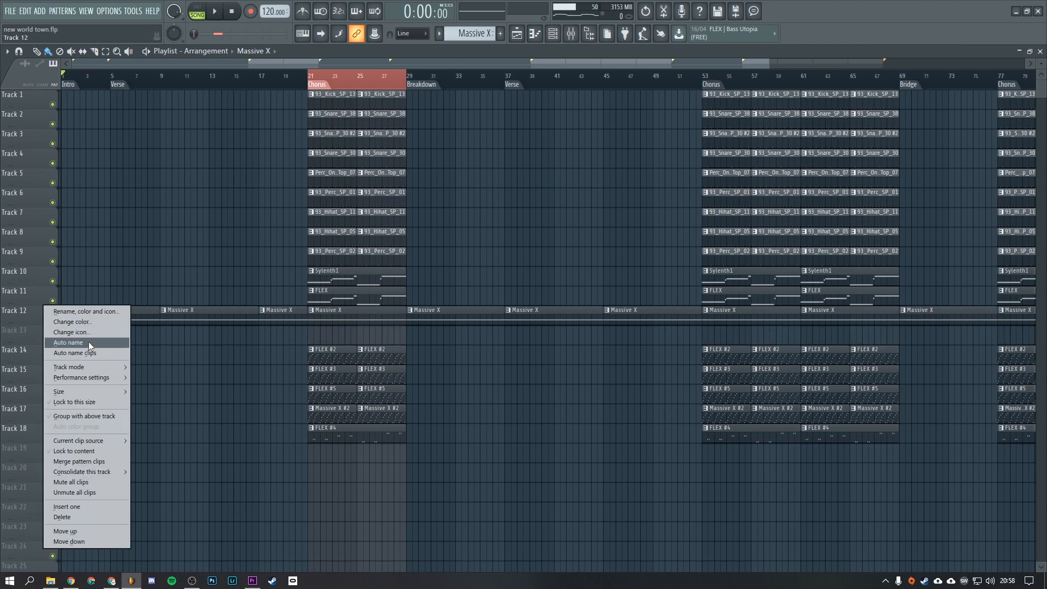
left_click(93, 414)
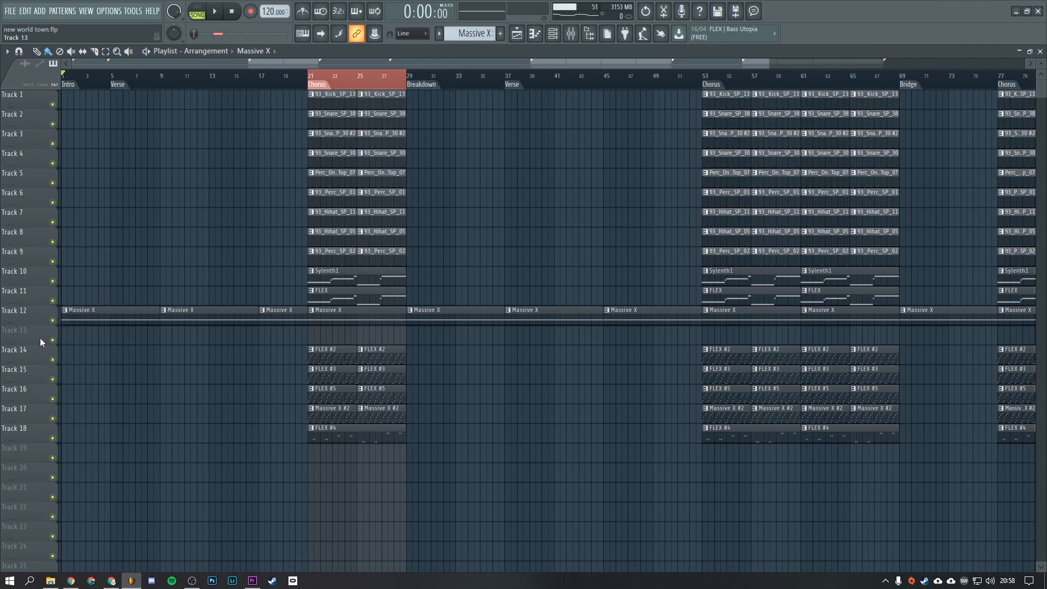
right_click(40, 340)
left_click(74, 430)
Create an automation clip for the Filter knob of OneKnob Filter Stereo on the Massive X mixer track and place it on Track 13
left_click(571, 33)
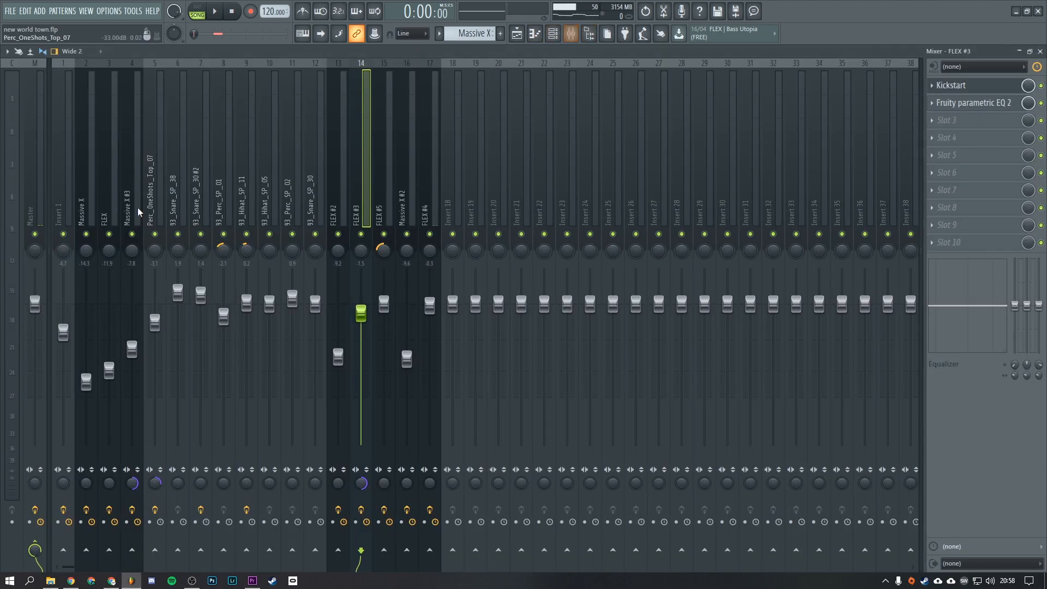
left_click(137, 210)
left_click(119, 221)
left_click(86, 216)
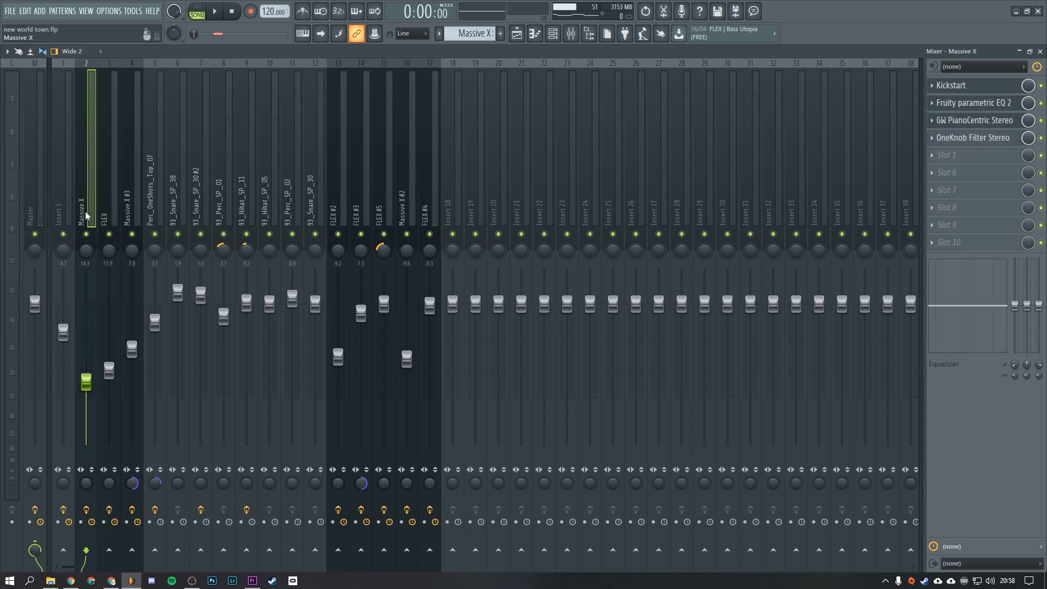
left_click(973, 137)
left_click_drag(811, 256, 548, 172)
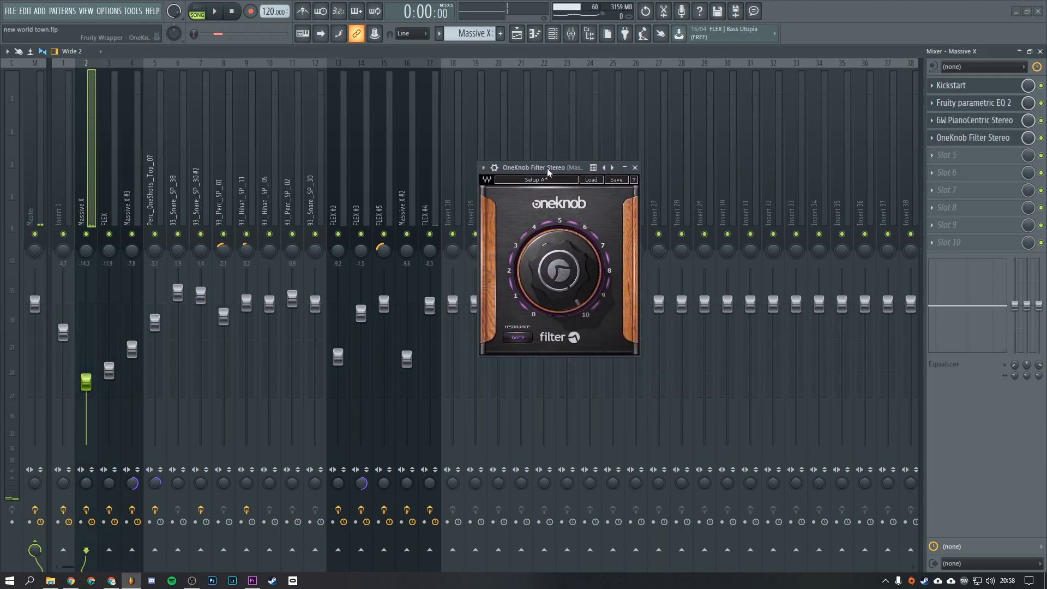
left_click(133, 11)
mouse_move(180, 146)
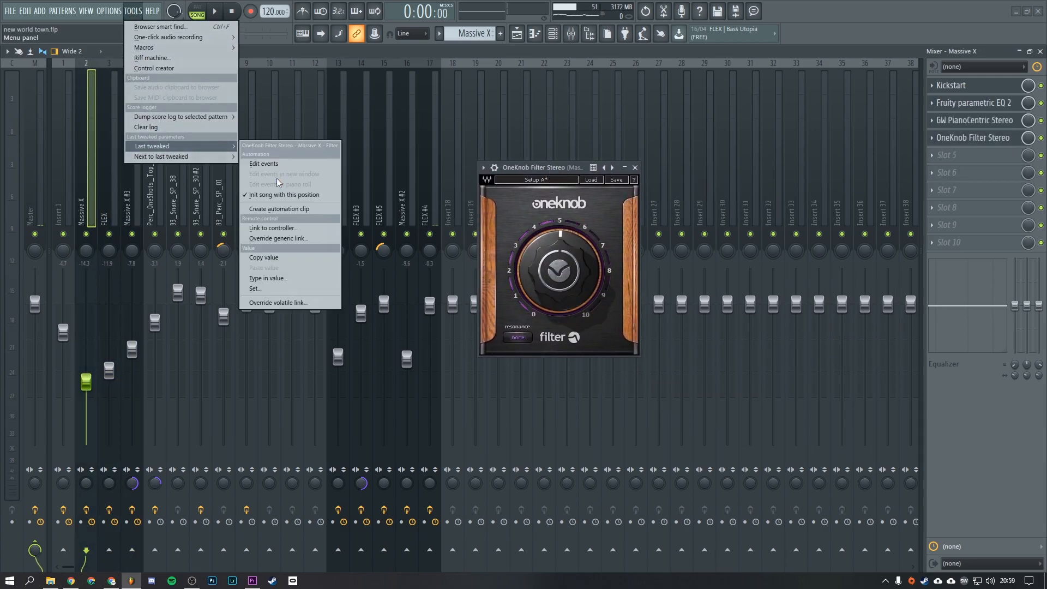
left_click(278, 209)
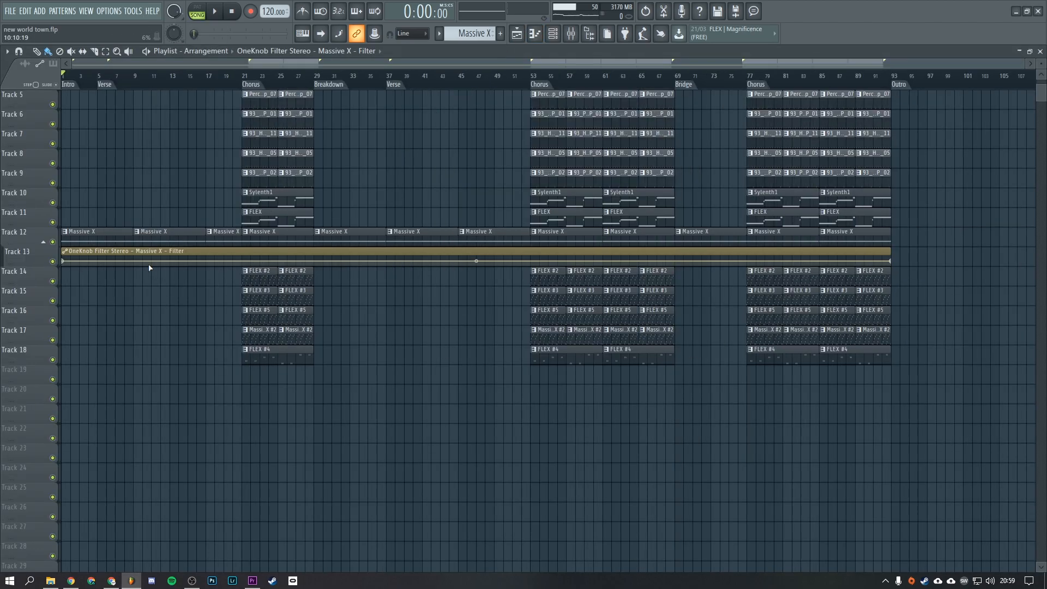
Shape the filter automation on Track 13 to rise from bar 1 to 17, curve down into bar 21, and jump back up at the chorus
right_click(63, 261)
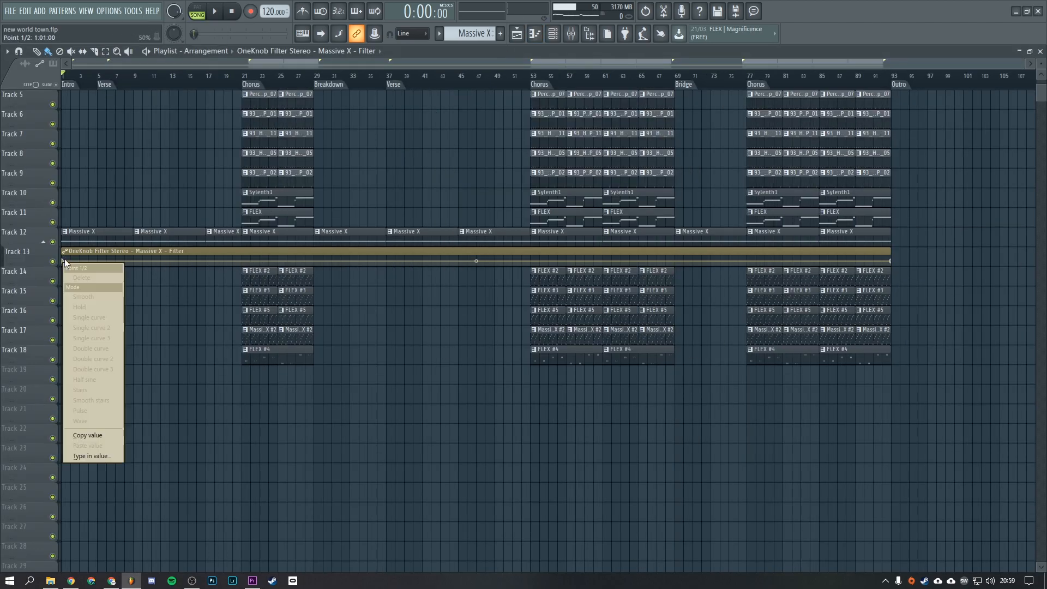
left_click(90, 437)
right_click(243, 260)
key("Page_Up")
right_click(492, 335)
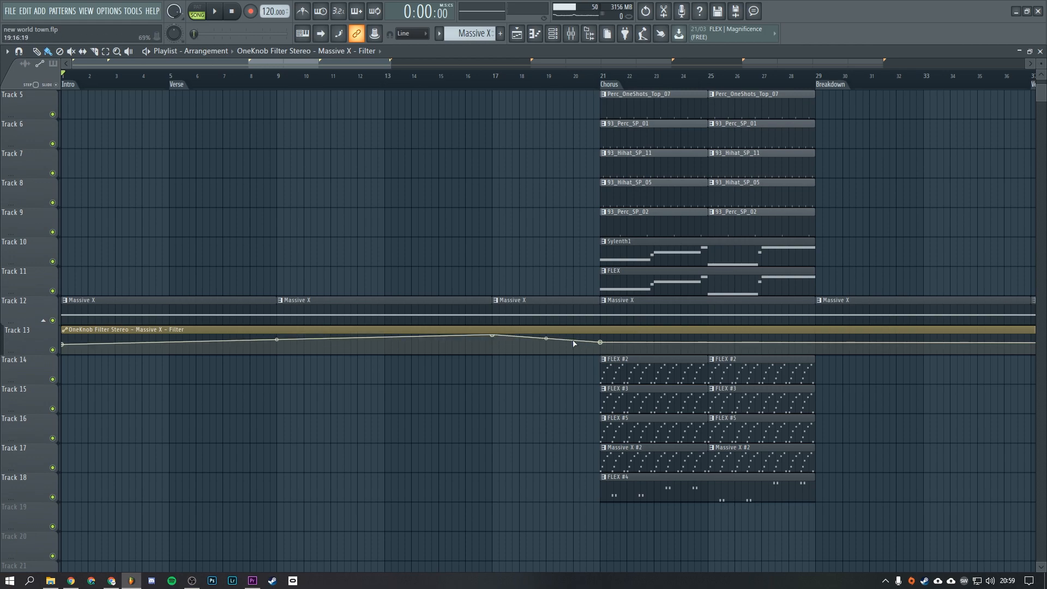
right_click(573, 337)
left_click_drag(600, 342, 599, 346)
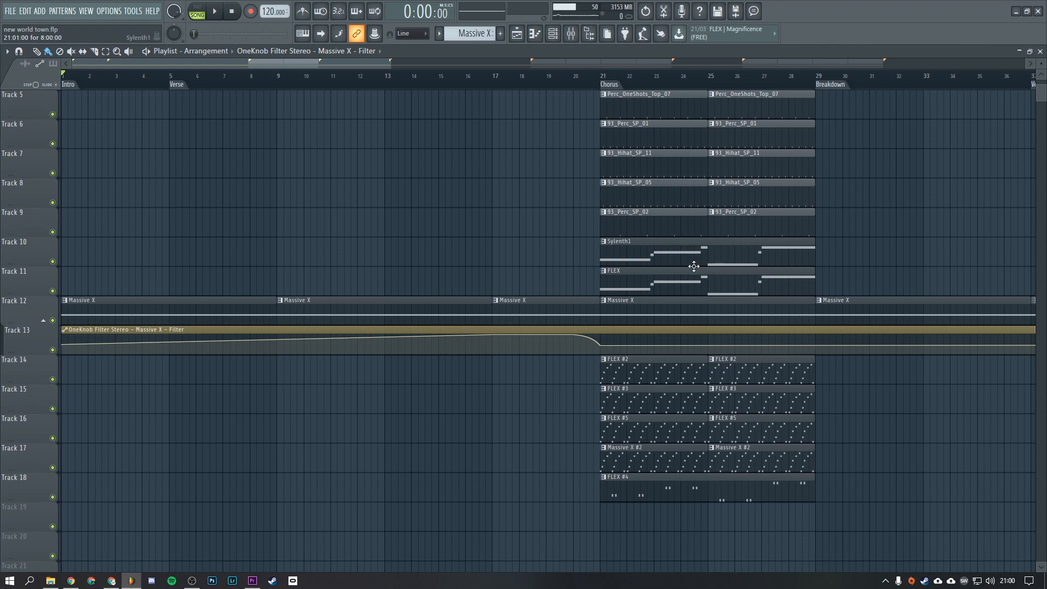
left_click_drag(599, 345, 600, 336)
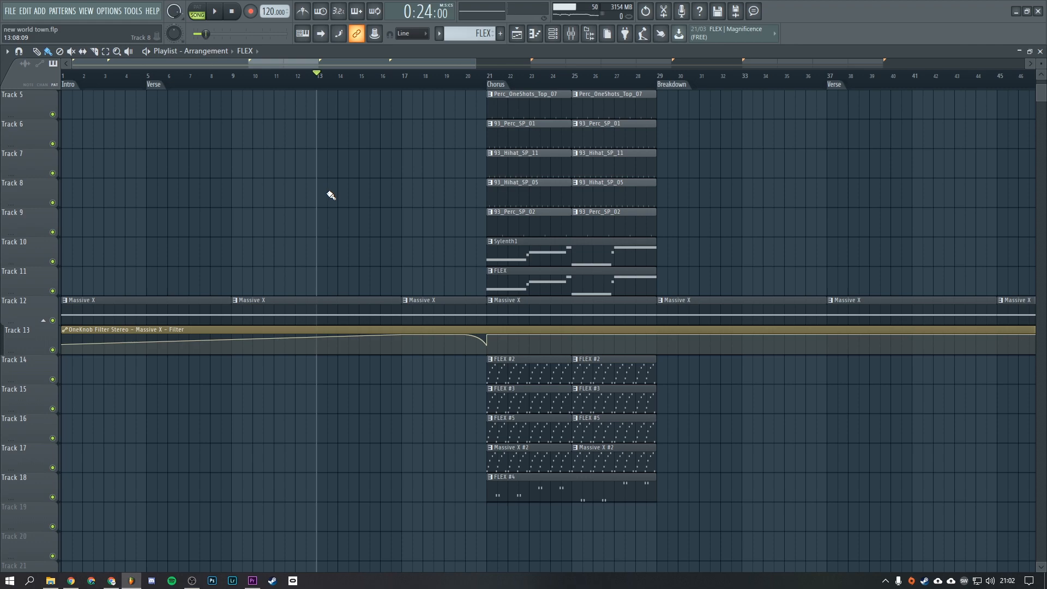
Fill Track 6 with 93_Perc_SP_01 clips from bar 1 up to the first chorus at bar 21 while the song plays
left_click(486, 77)
left_click(522, 221)
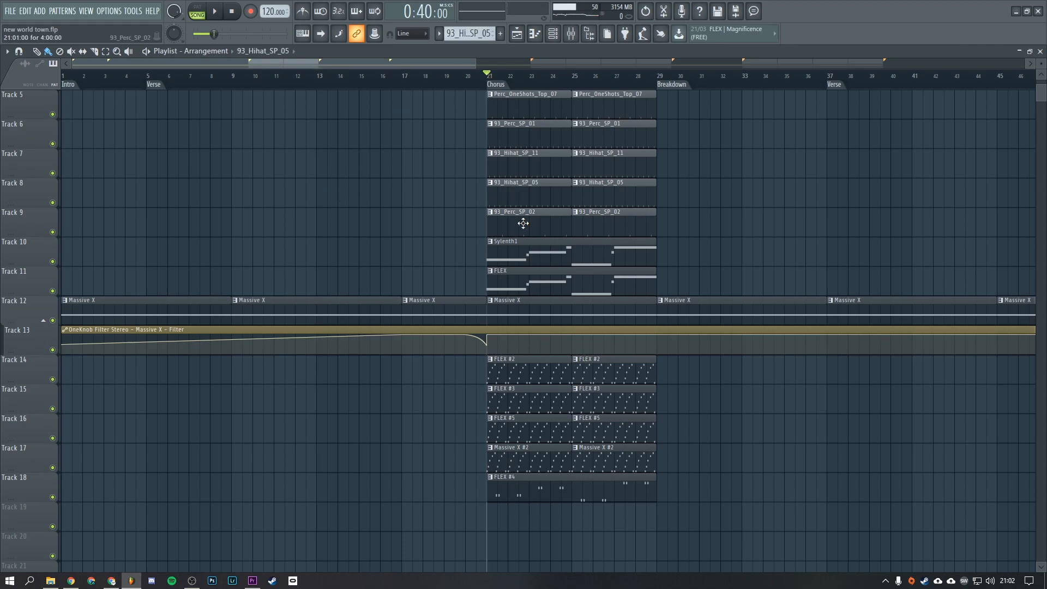
key("space")
left_click(518, 134)
left_click_drag(436, 133, 352, 133)
left_click(318, 76)
left_click_drag(273, 133, 98, 134)
left_click(62, 77)
Copy the two 93_Snare_SP_30 clips of the first chorus on Track 4 to bars 13 to 21 and play from bar 13
scroll(328, 197, "up", 4)
left_click_drag(496, 197, 616, 197)
left_click_drag(523, 193, 353, 193)
left_click(317, 77)
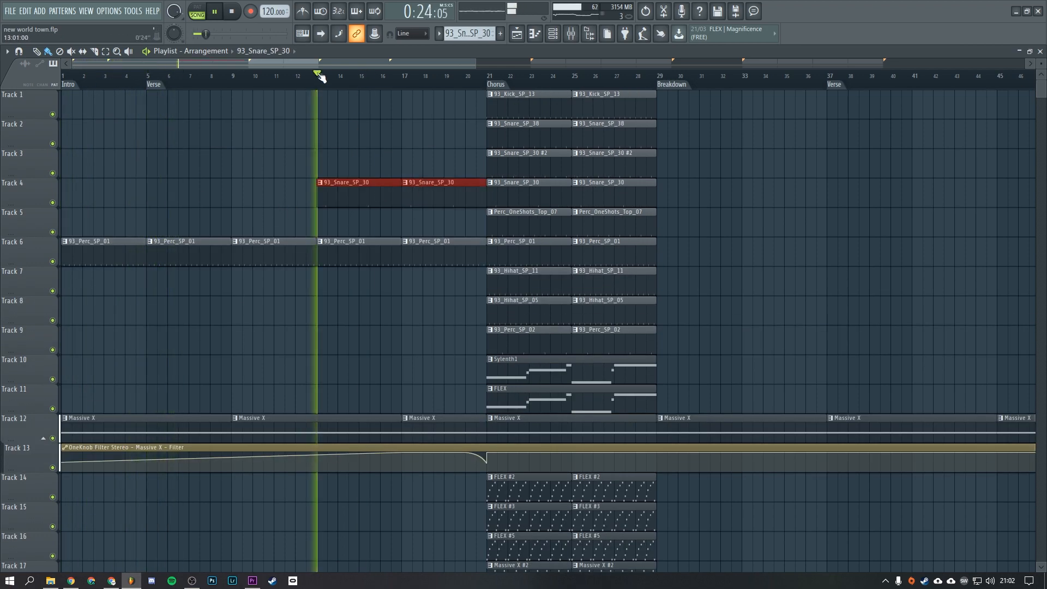
Copy the two Perc_OneShots_Top_07 clips of the first chorus on Track 5 to bars 13 to 21
left_click(407, 300, "ctrl")
left_click_drag(496, 226, 616, 226)
left_click_drag(523, 222, 353, 222)
left_click(410, 311, "ctrl")
Try a copy of the Track 10 Sylenth1 clip on bars 13 to 21 while the song plays
scroll(397, 302, "down", 3)
left_click(526, 273)
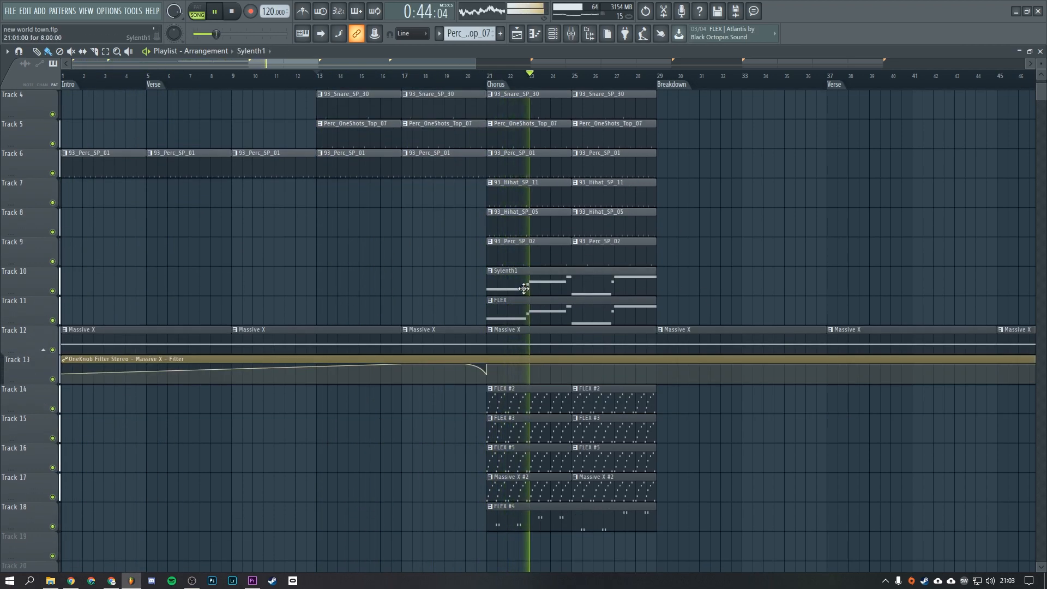
left_click_drag(526, 272, 356, 273)
left_click(317, 76)
left_click(43, 350)
key("Delete")
Copy the first chorus's FLEX clip on Track 11 to bar 13 and play from there
left_click_drag(523, 301, 353, 301)
left_click(318, 76)
scroll(323, 299, "up", 2)
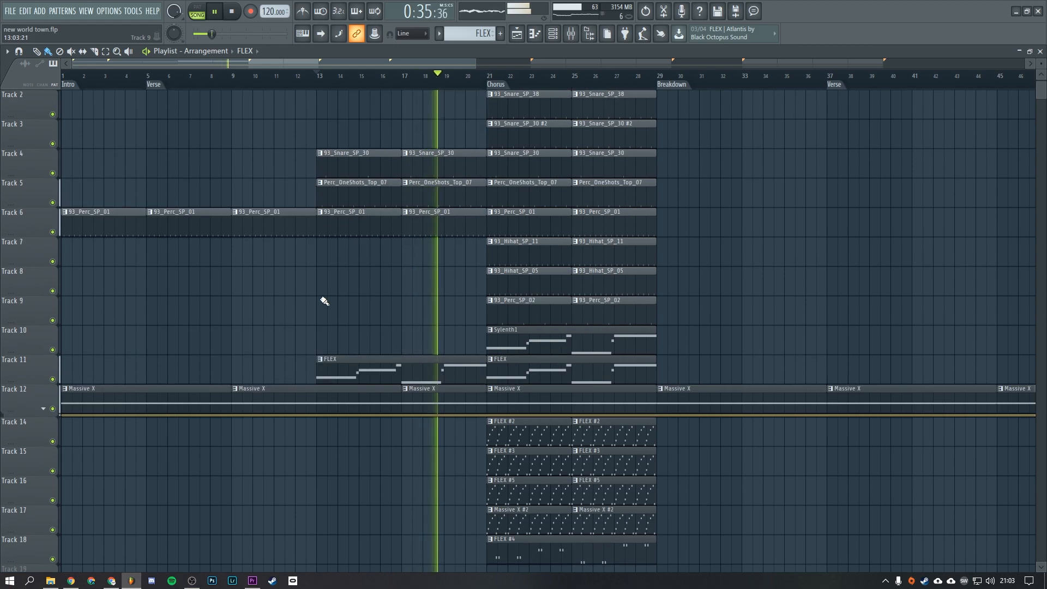
Reshape the Massive X filter automation on Track 13 to start lower at bar 1 and curve up to a point at bar 5
scroll(259, 402, "down", 2)
left_click(63, 76)
scroll(194, 358, "up", 1)
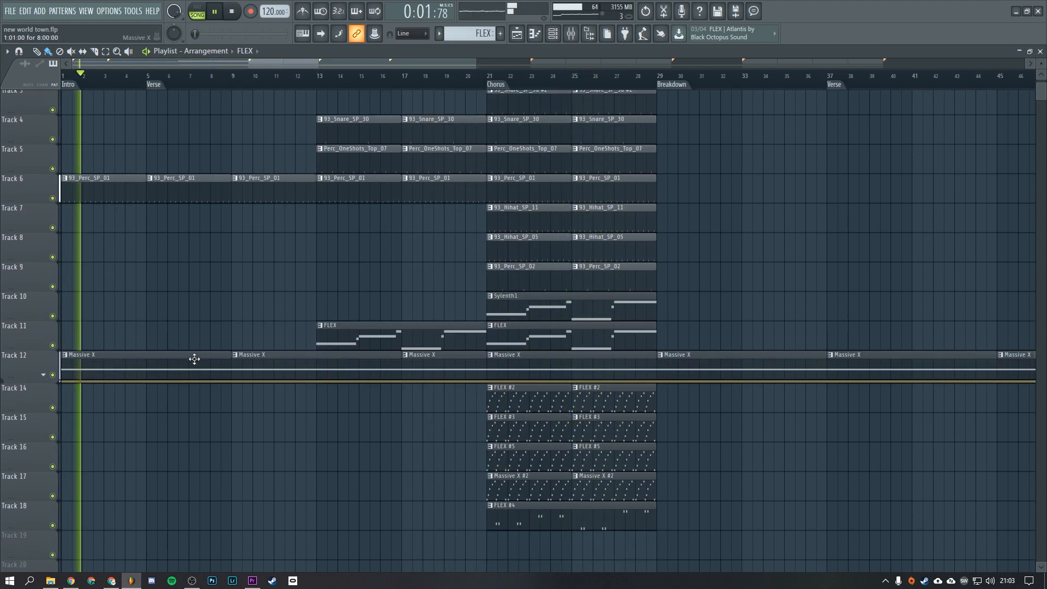
left_click(43, 379)
right_click(62, 409)
left_click(95, 535)
key("space")
key("space")
left_click_drag(63, 410, 62, 406)
left_click_drag(146, 400, 146, 398)
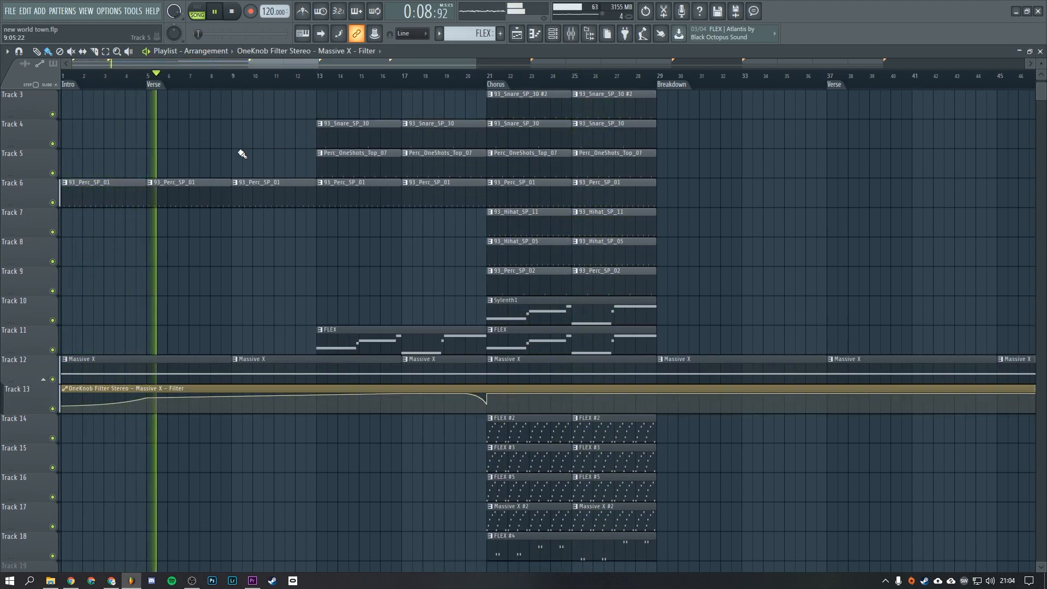
Copy the two Perc_OneShots_Top_07 clips at bar 13 on Track 5 to bars 5 to 13 and play from bar 5
scroll(461, 289, "up", 2)
left_click(524, 311)
left_click_drag(327, 200, 464, 225)
left_click_drag(355, 223, 184, 223)
left_click(148, 76)
left_click(208, 158, "ctrl")
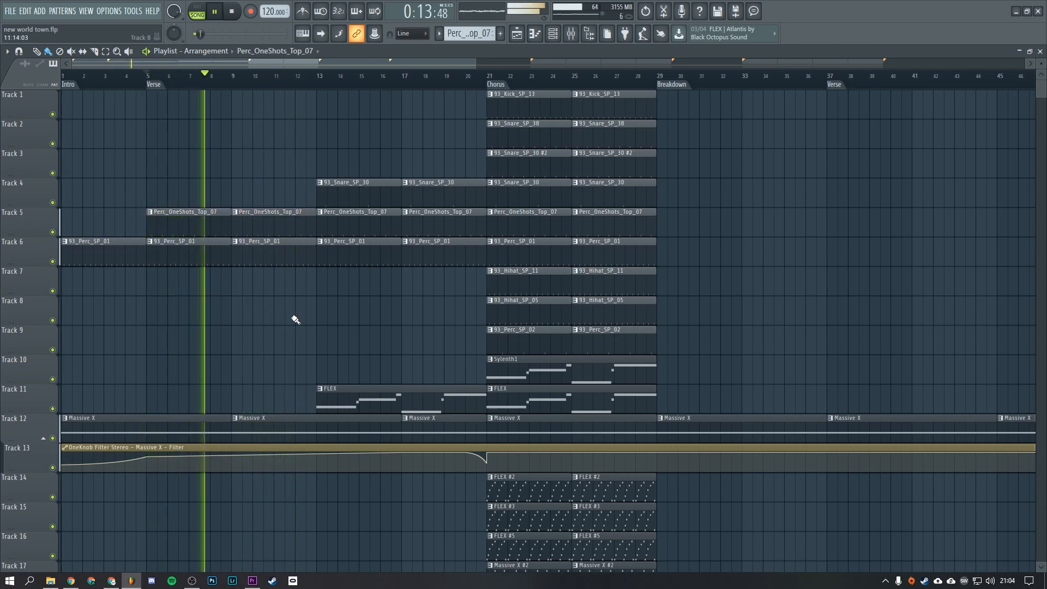
Copy the FLEX clip on Track 11 from bar 13 to bar 5
left_click_drag(357, 401, 187, 401)
key("space")
key("space")
Insert a track below Track 11 and automate the Filter knob of the FLEX mixer track's OneKnob Filter Stereo there, adding a point at bar 5
right_click(34, 426)
left_click(54, 521)
right_click(34, 426)
left_click(60, 426)
left_click(962, 187)
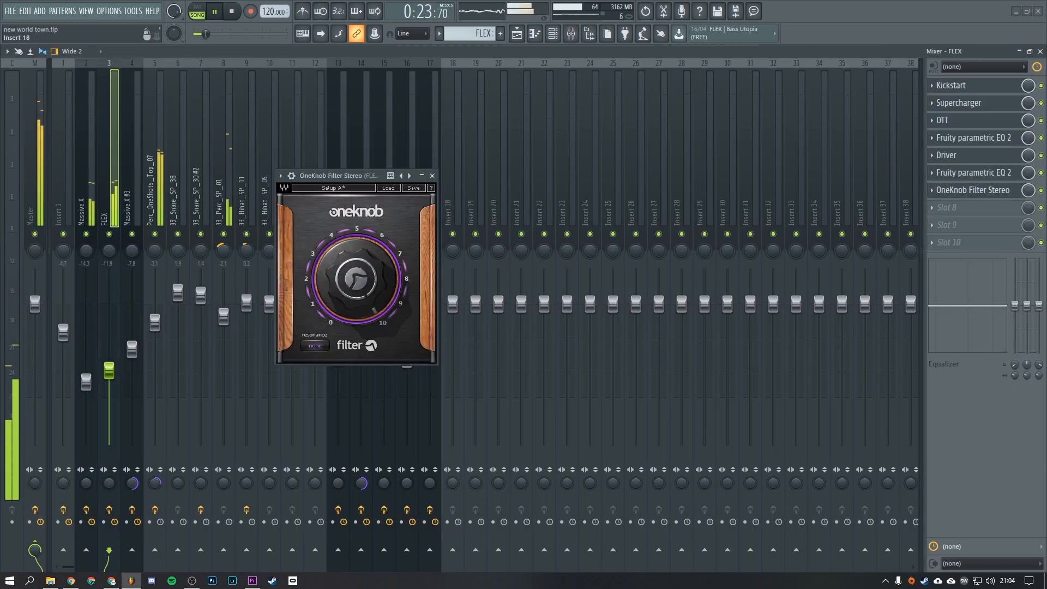
left_click(133, 11)
left_click(517, 34)
right_click(146, 441)
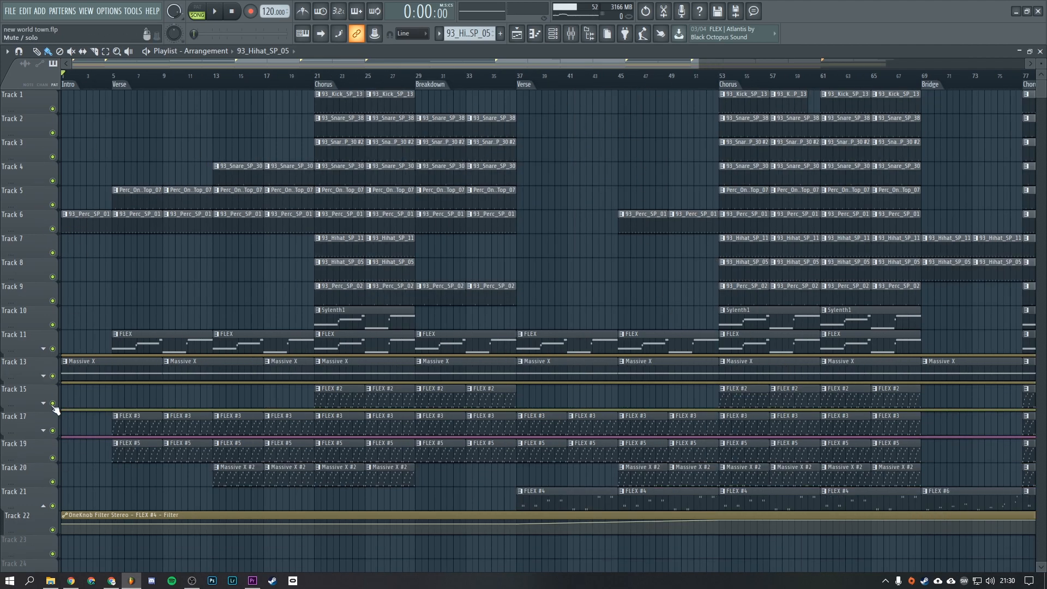
Show the whole arrangement through the outro with the collapsed automation tracks expanded
left_click(44, 376)
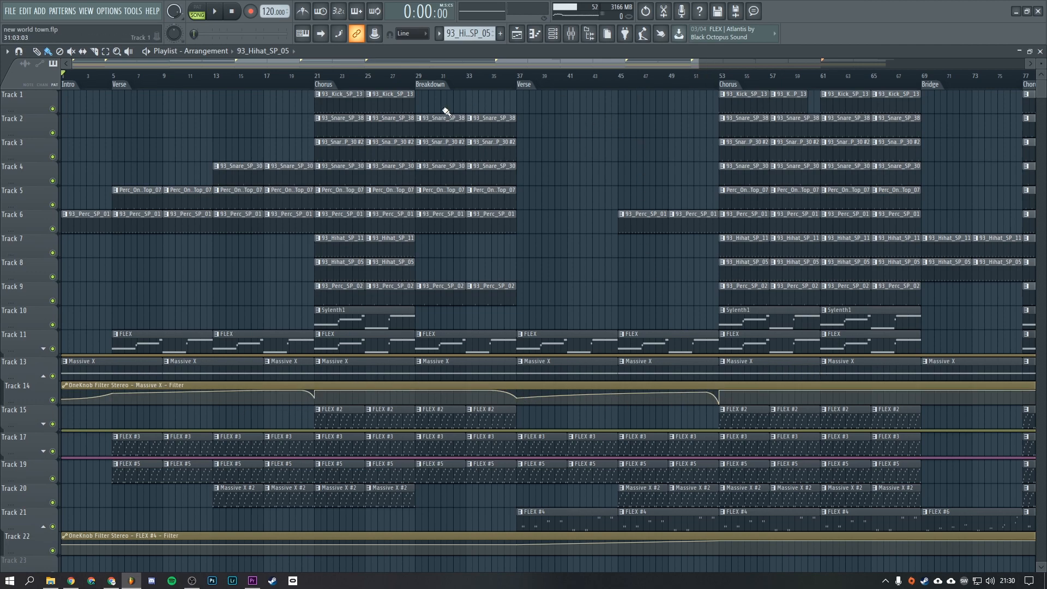
scroll(446, 111, "down", 2)
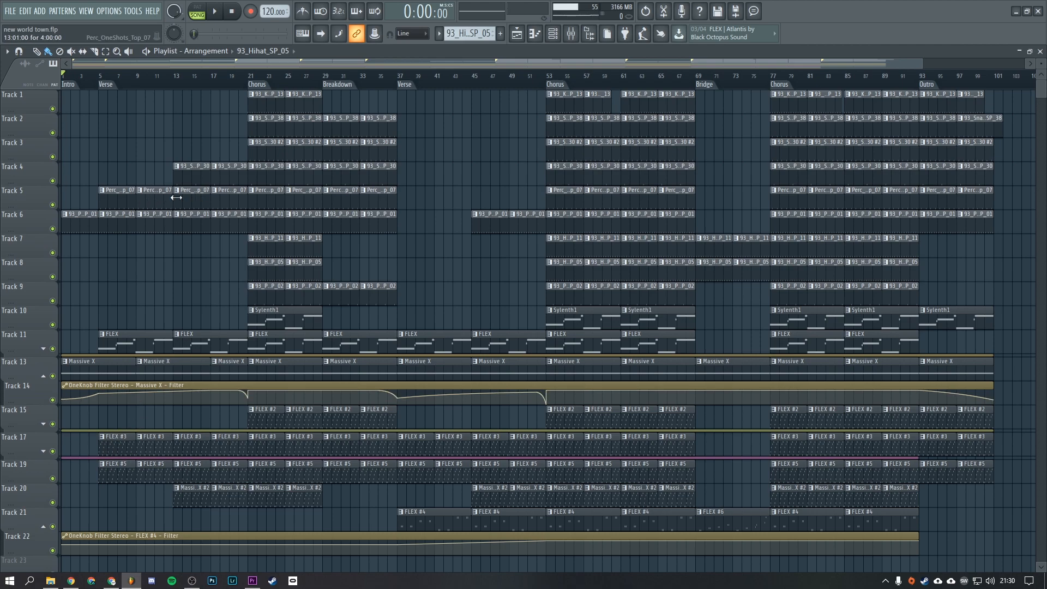
left_click(44, 424)
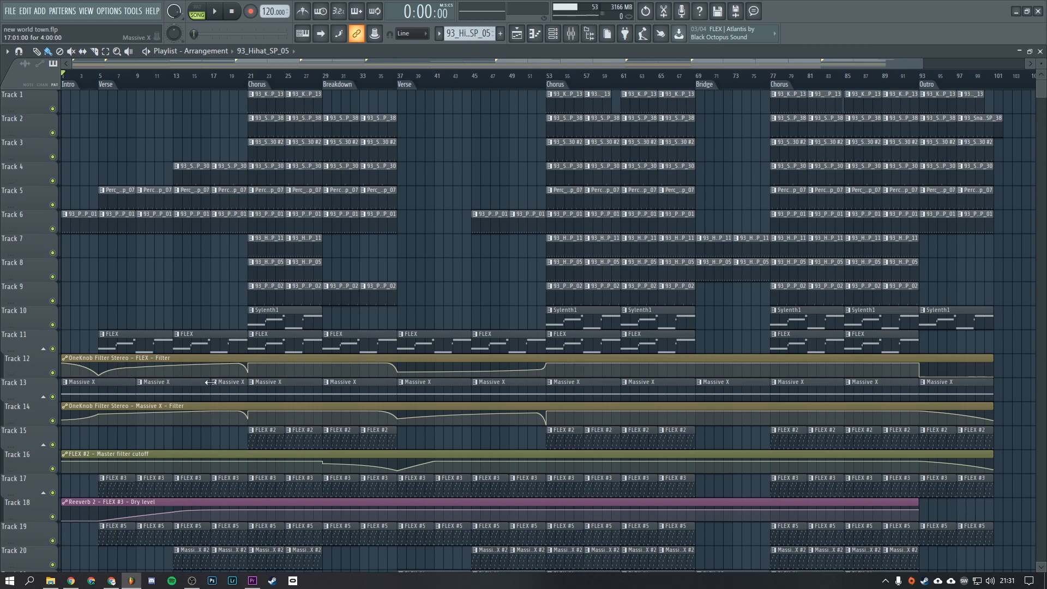
Solo Track 17 with its Reeverb 2 dry level automation on Track 18, play several verse positions from bar 5, and restore all tracks
right_click(53, 493)
left_click(52, 516)
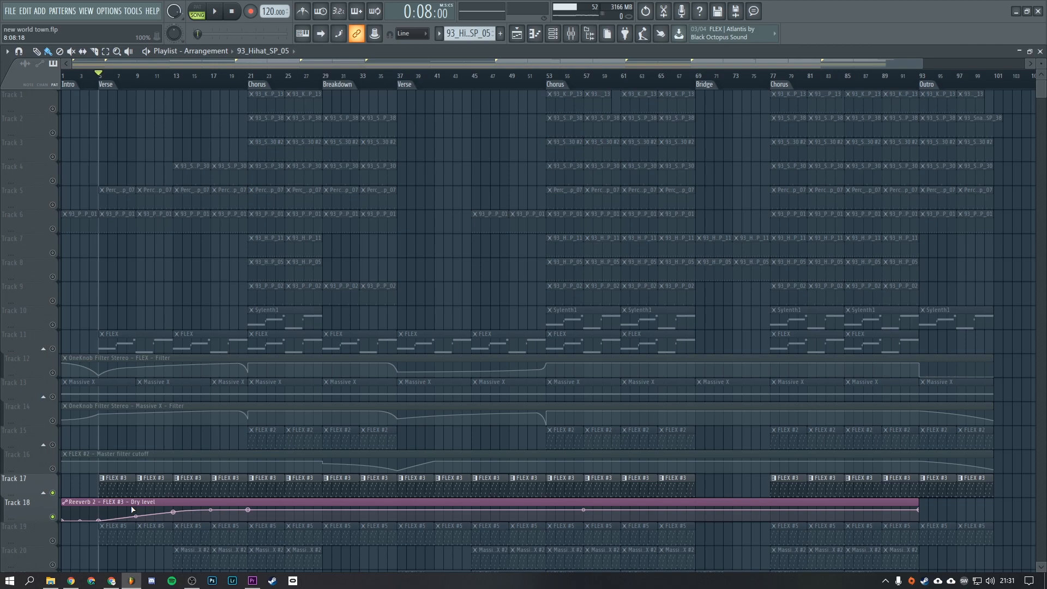
key("space")
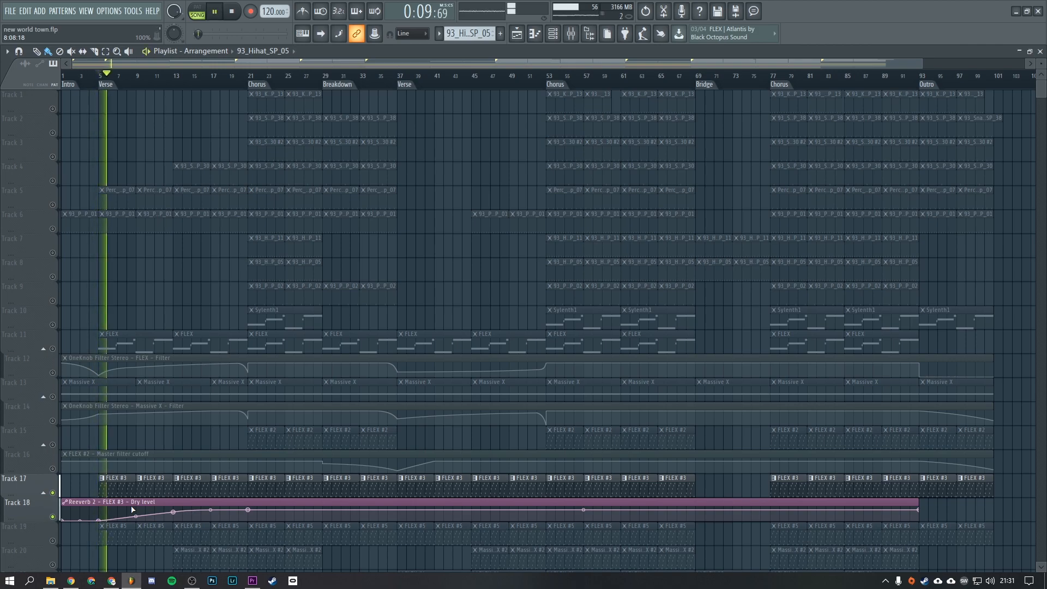
left_click(157, 77)
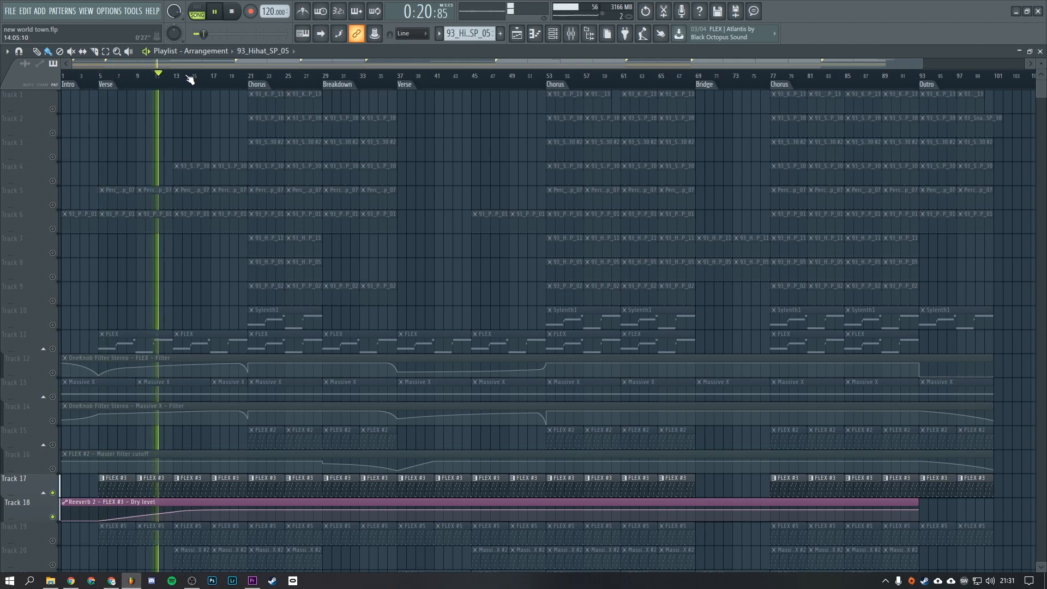
left_click(226, 78)
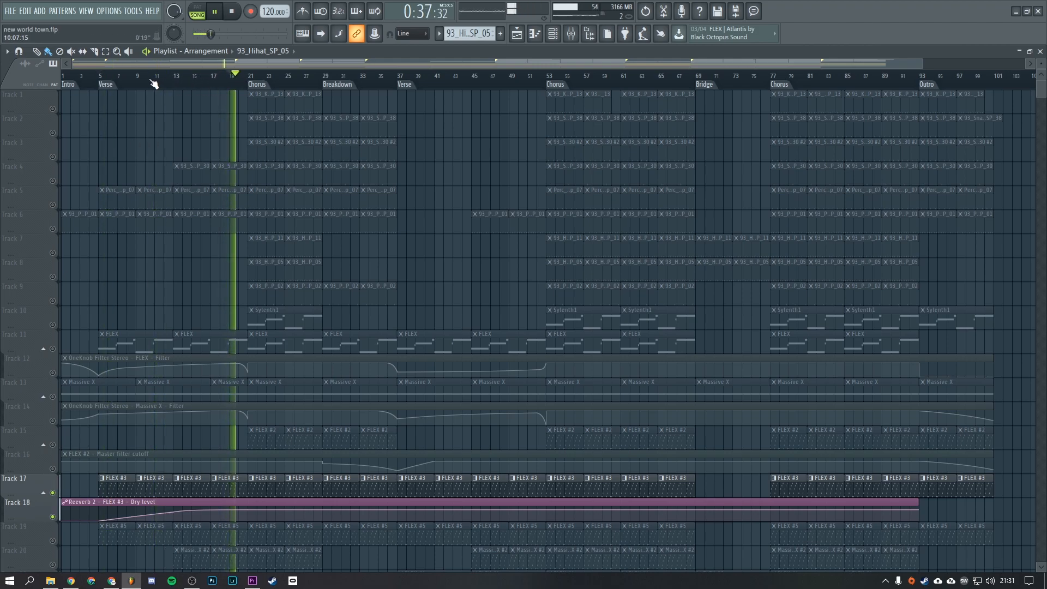
left_click(101, 77)
key("space")
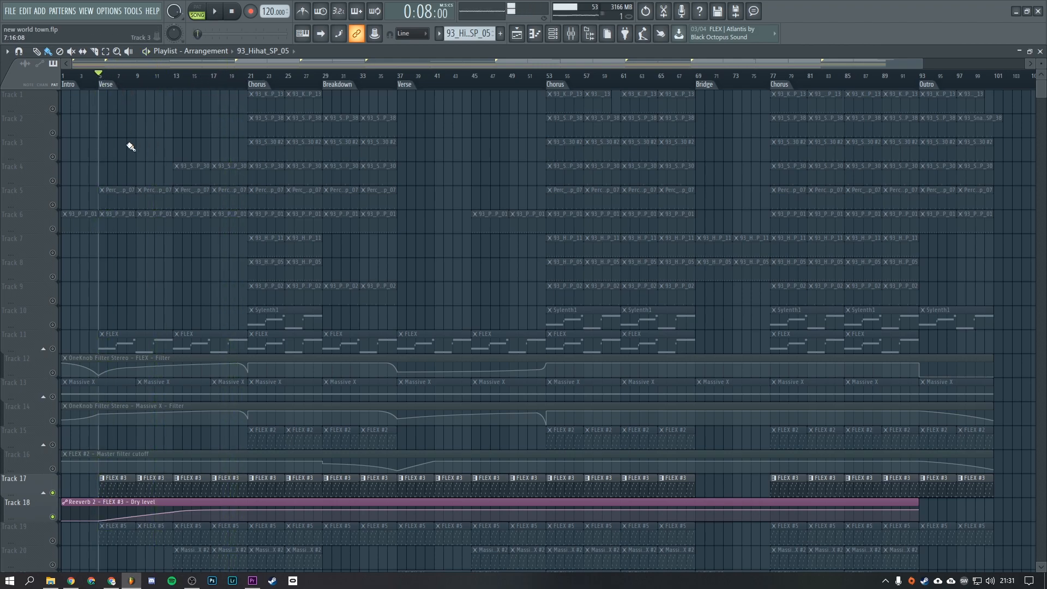
right_click(52, 493)
right_click(53, 493)
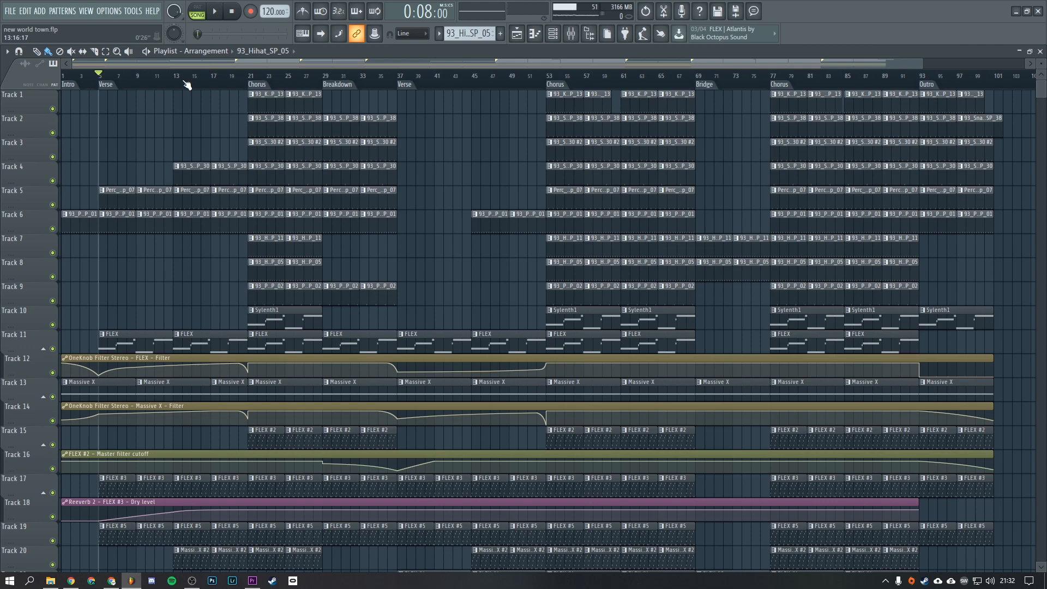
Play the full arrangement from the first verse at bar 5 through the first chorus and look over all tracks
key("space")
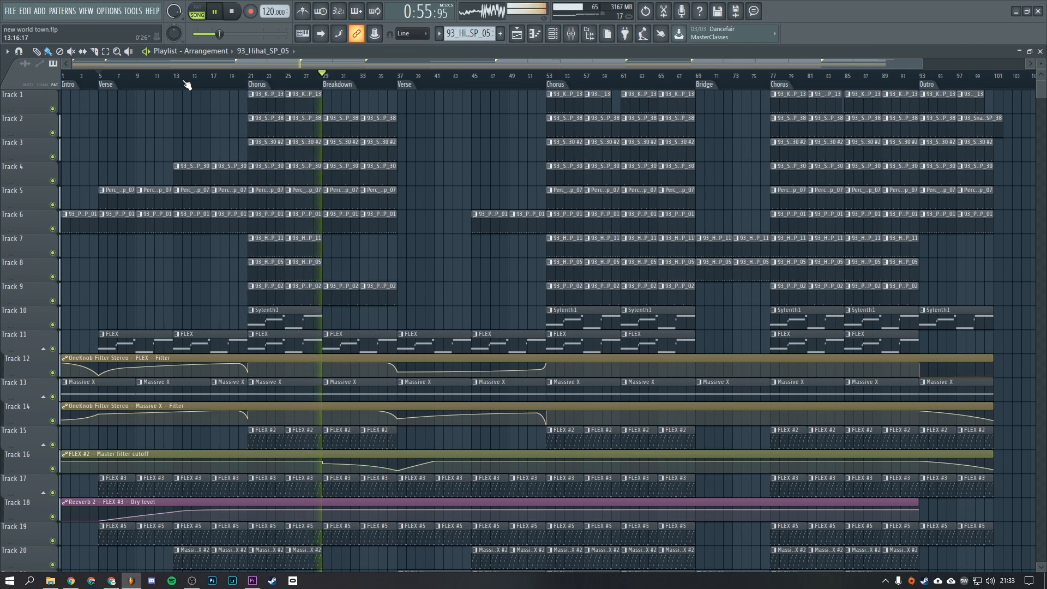
key("space")
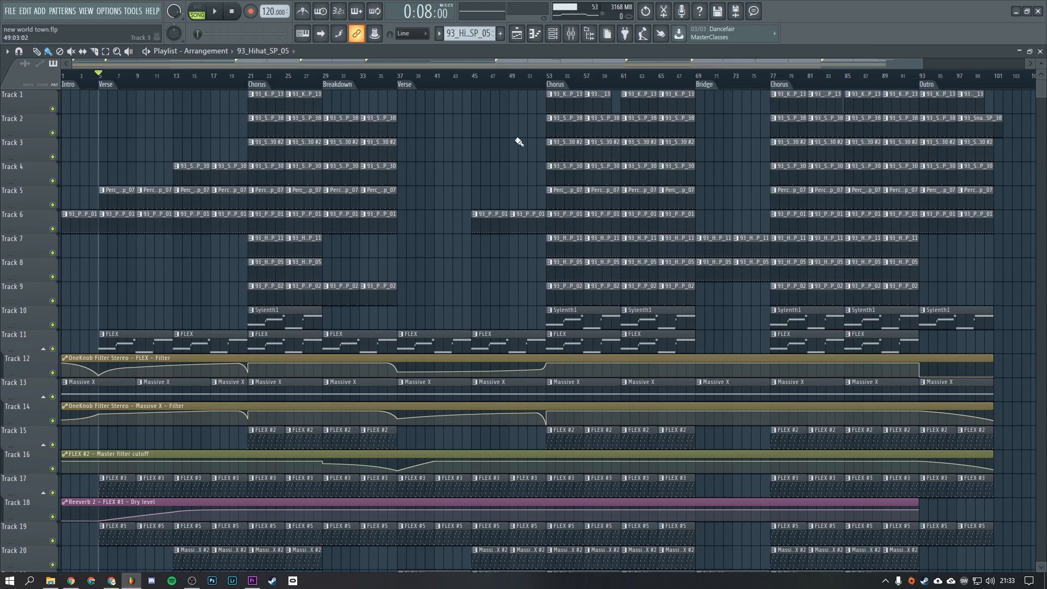
scroll(1042, 93, "down", 3)
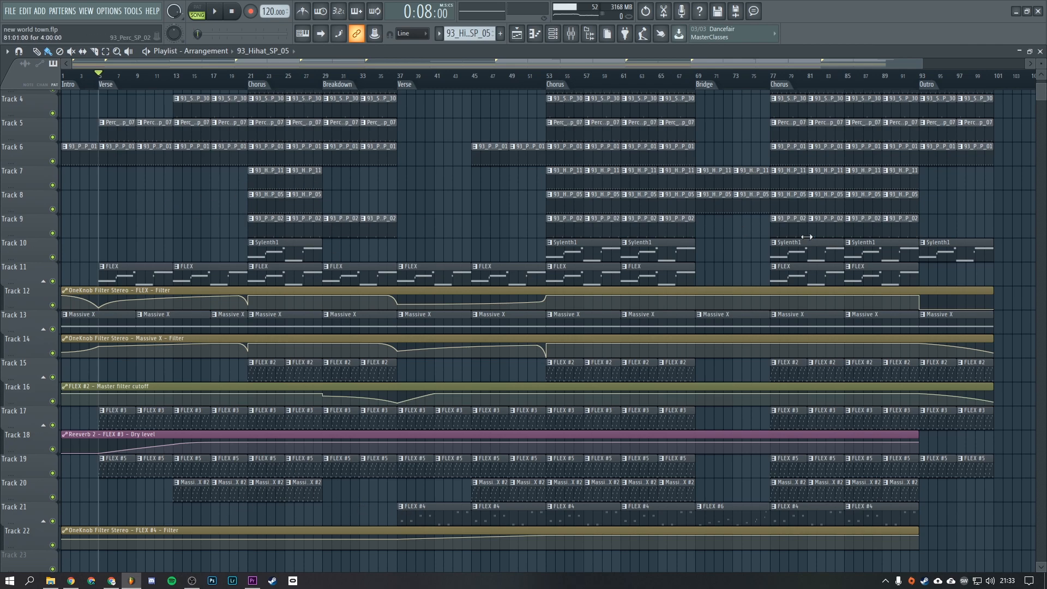
scroll(878, 307, "up", 3)
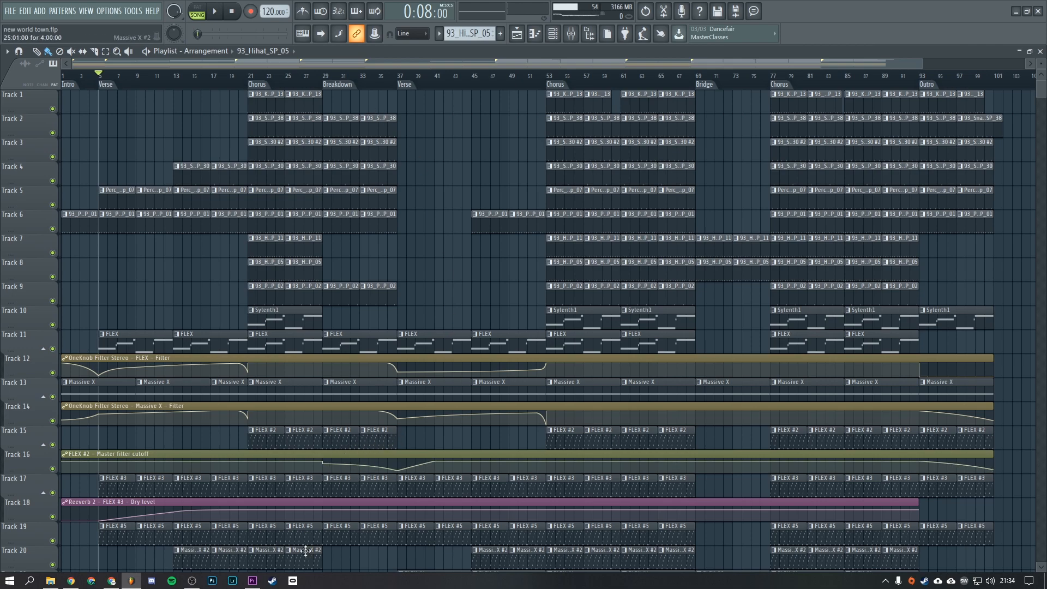
Play the breakdown from bar 29 into the second verse and review its ending at bar 35
left_click(323, 75)
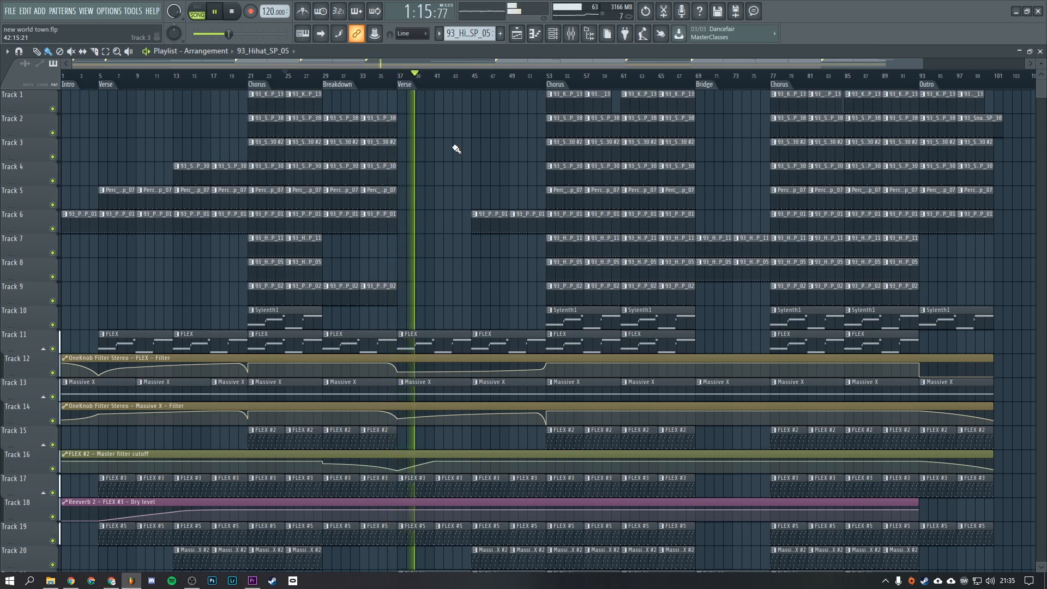
key("space")
left_click(324, 75)
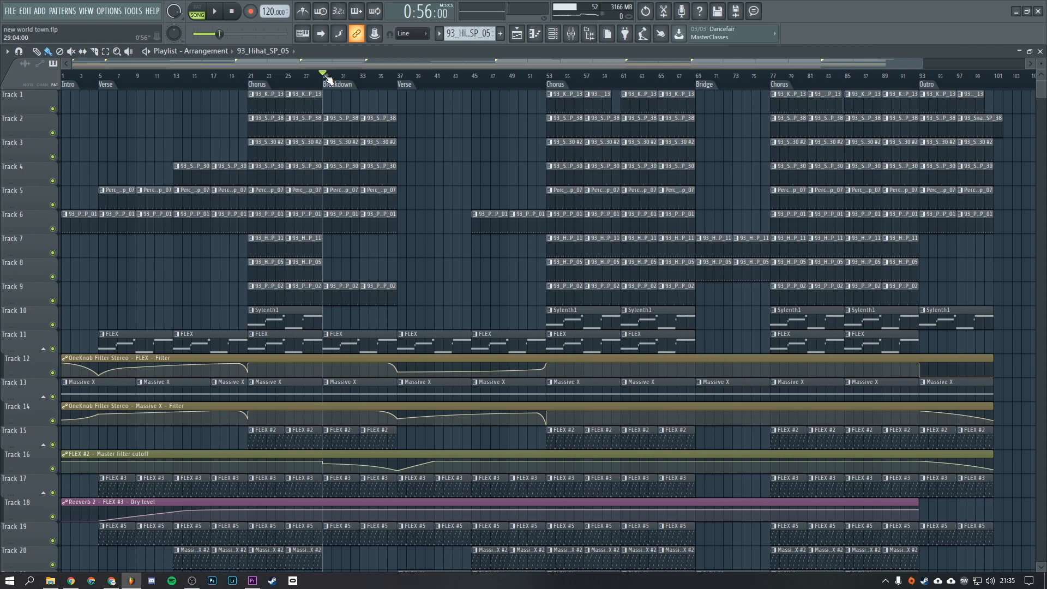
left_click(387, 81)
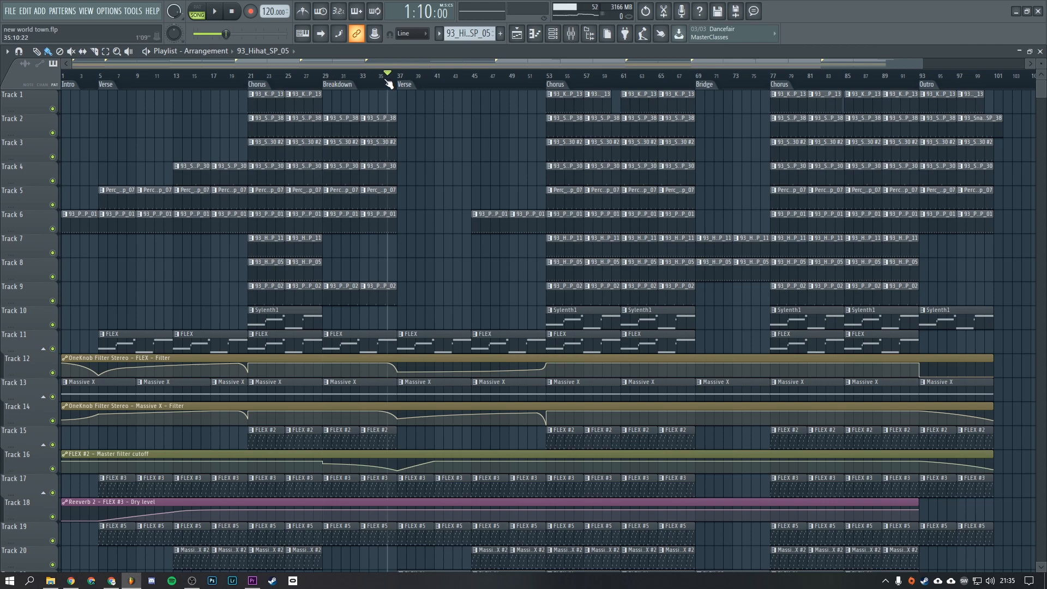
Examine the second verse from bar 37, including the FLEX #4 melody clips on Track 21
scroll(439, 147, "down", 3)
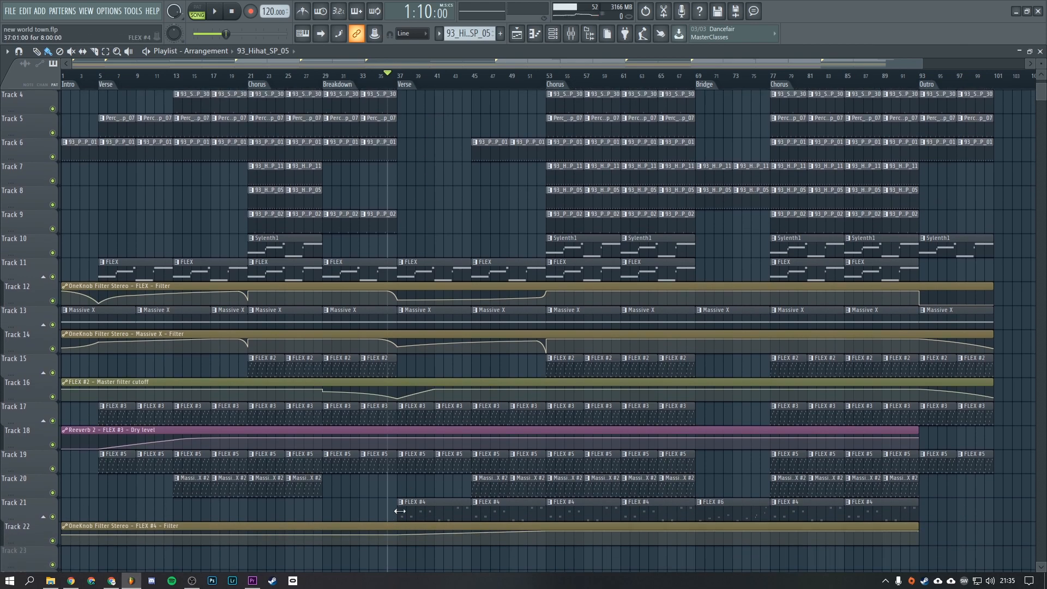
left_click(403, 66)
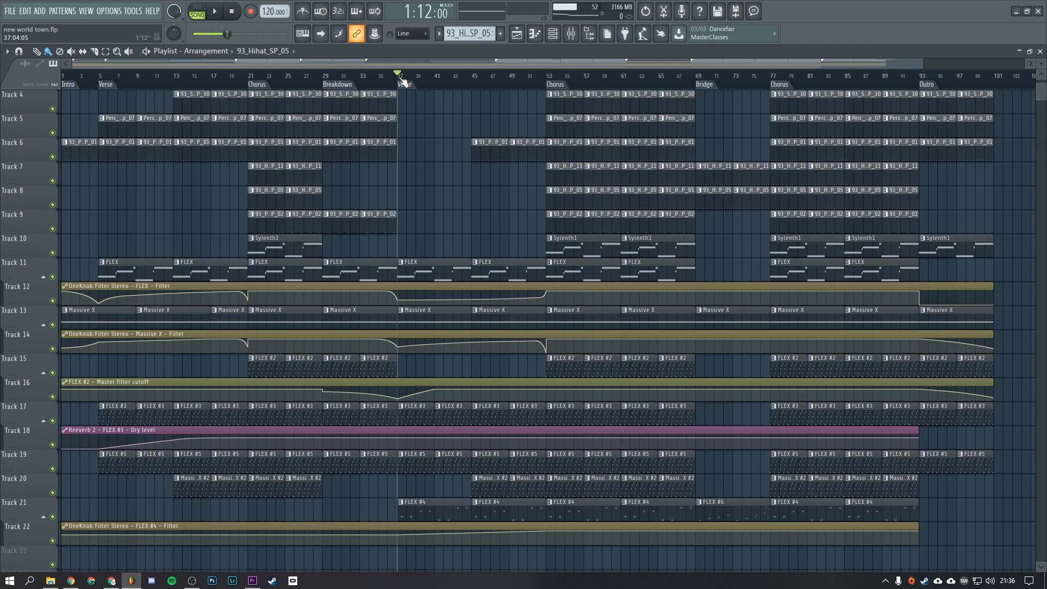
scroll(428, 212, "up", 3)
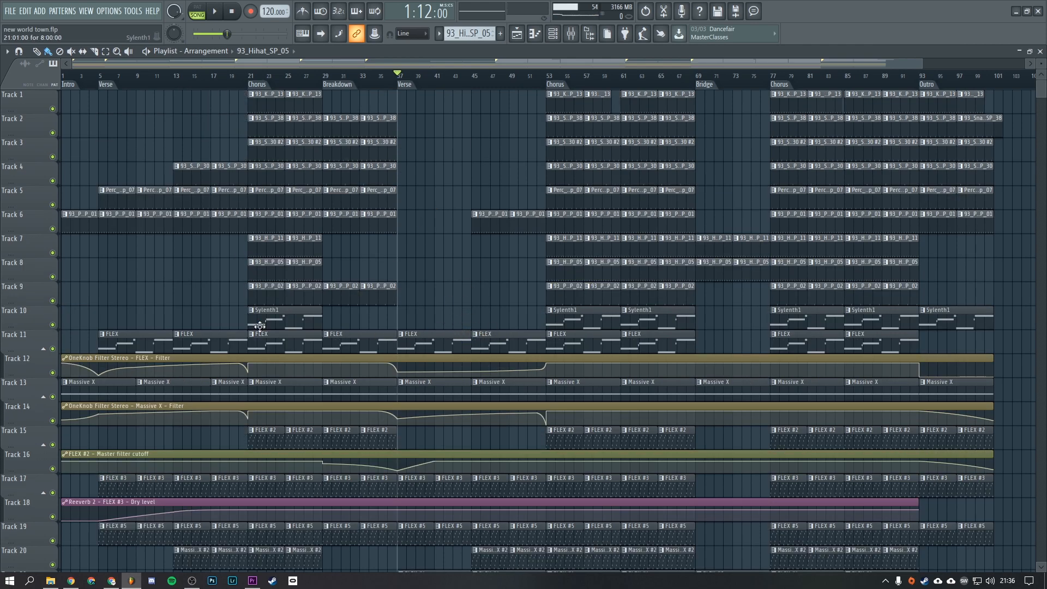
scroll(288, 409, "down", 4)
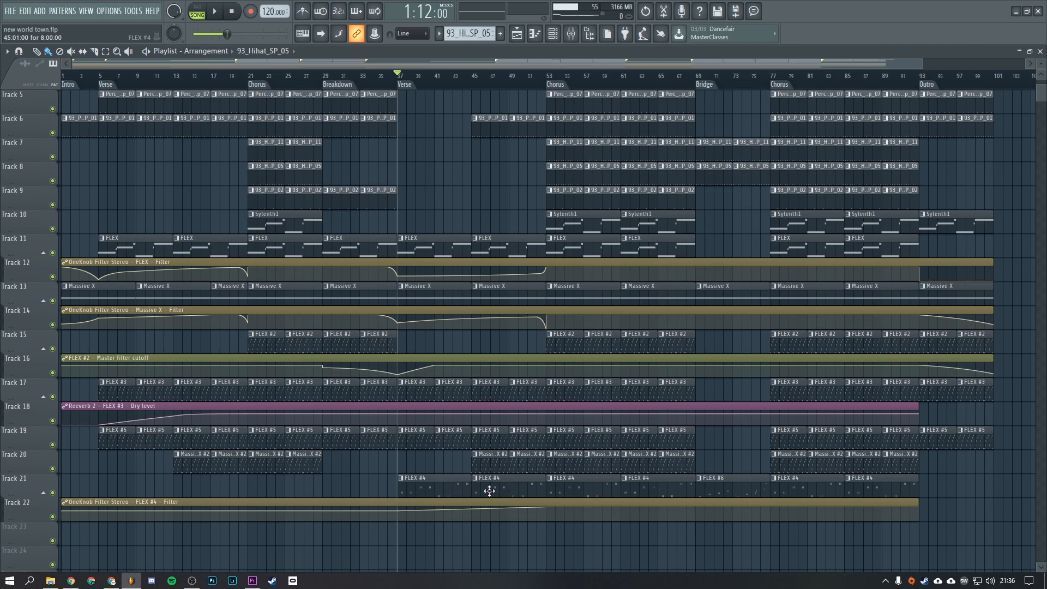
scroll(468, 376, "up", 3)
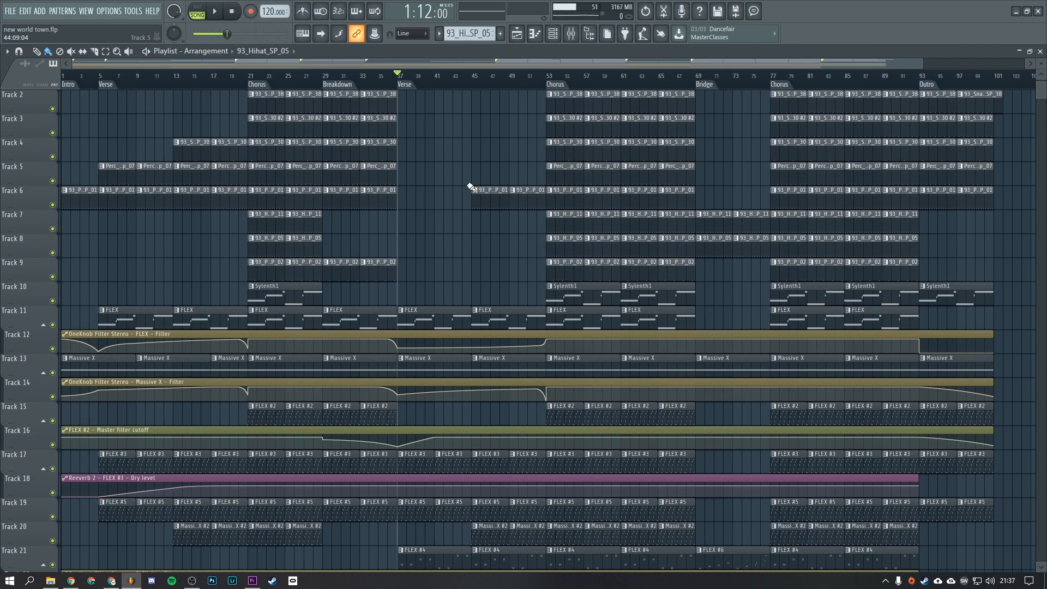
Play from bar 45 of the second verse through the second chorus with all tracks fitted into view
left_click(474, 79)
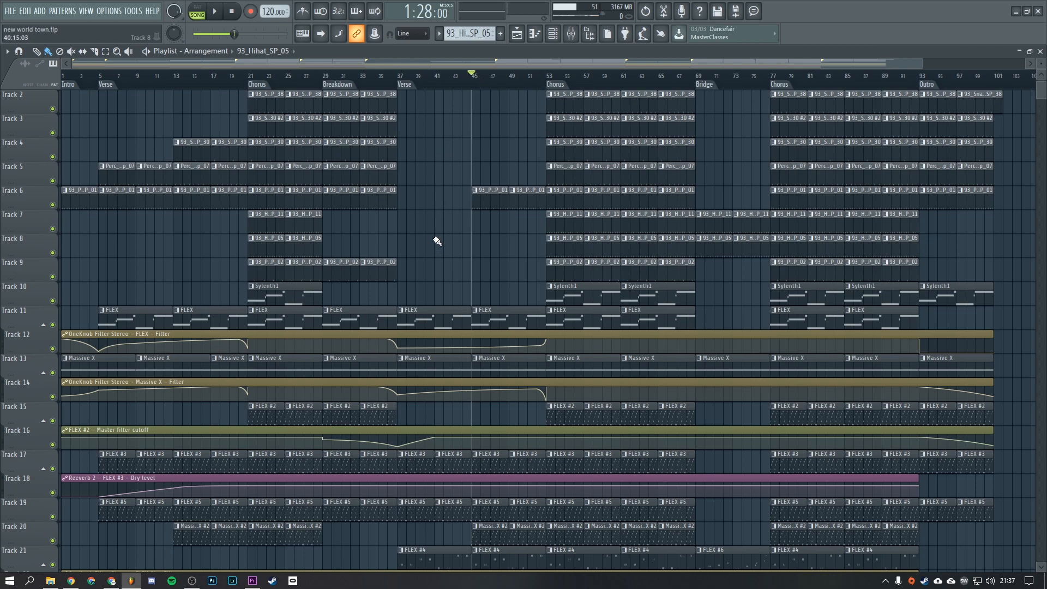
key("space")
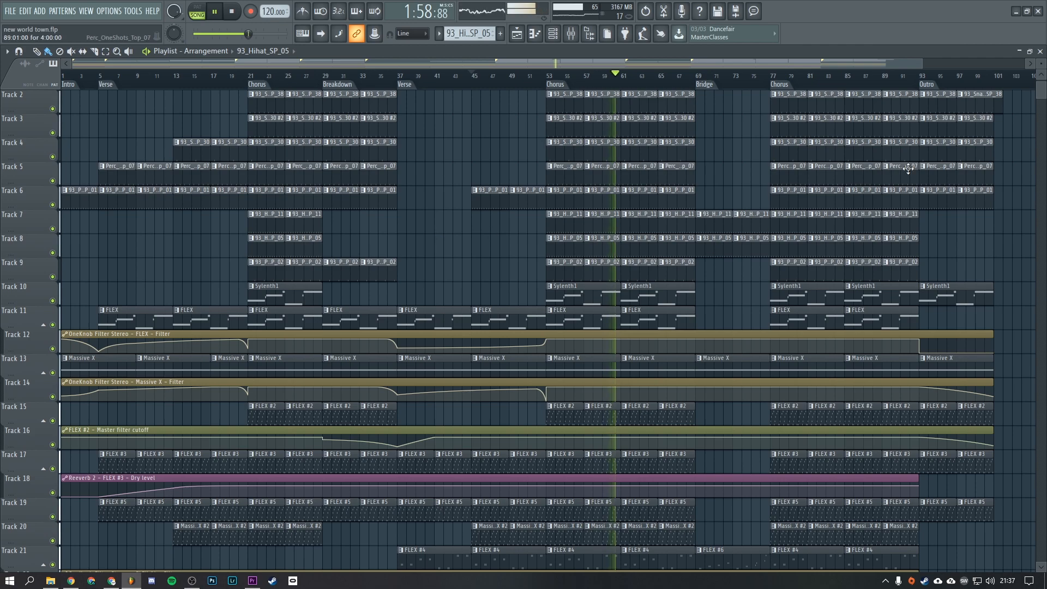
left_click_drag(1043, 91, 1041, 60)
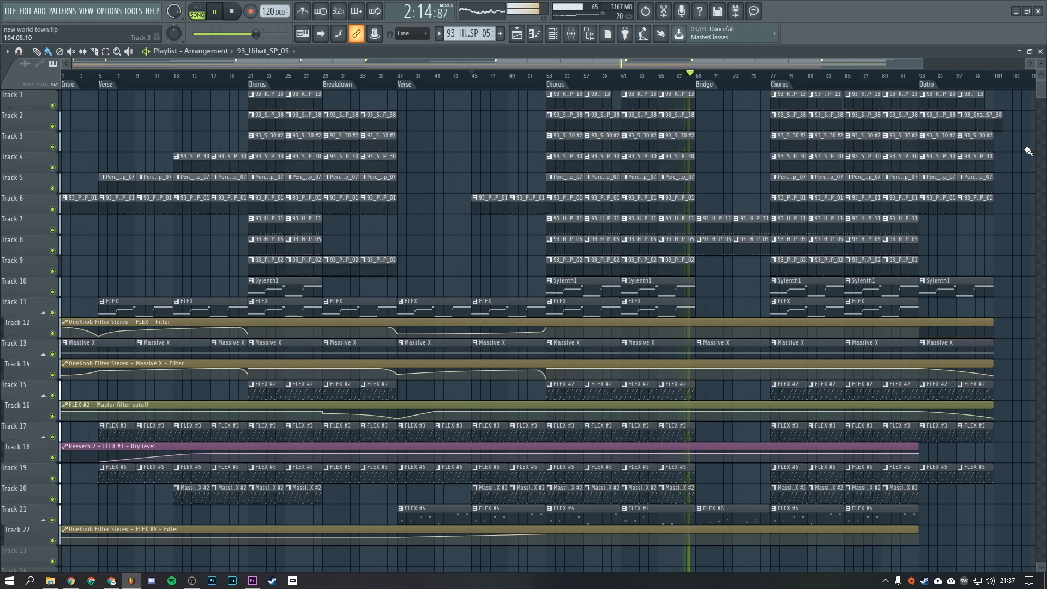
key("space")
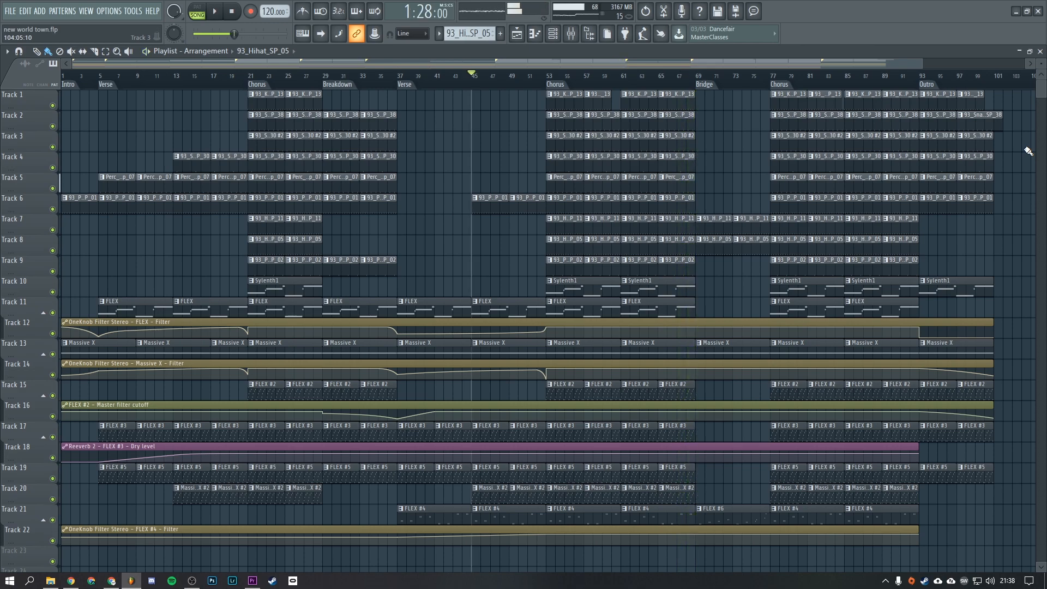
Inspect the second chorus up close and play the section around the kick gap at bar 60
left_click(548, 77)
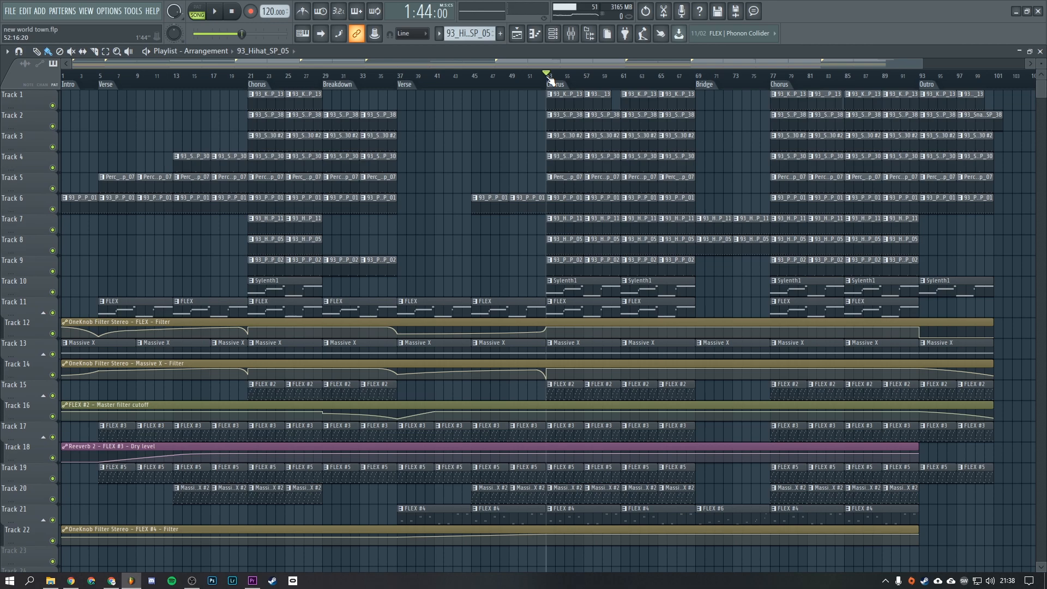
left_click(617, 78)
scroll(583, 61, "up", 5)
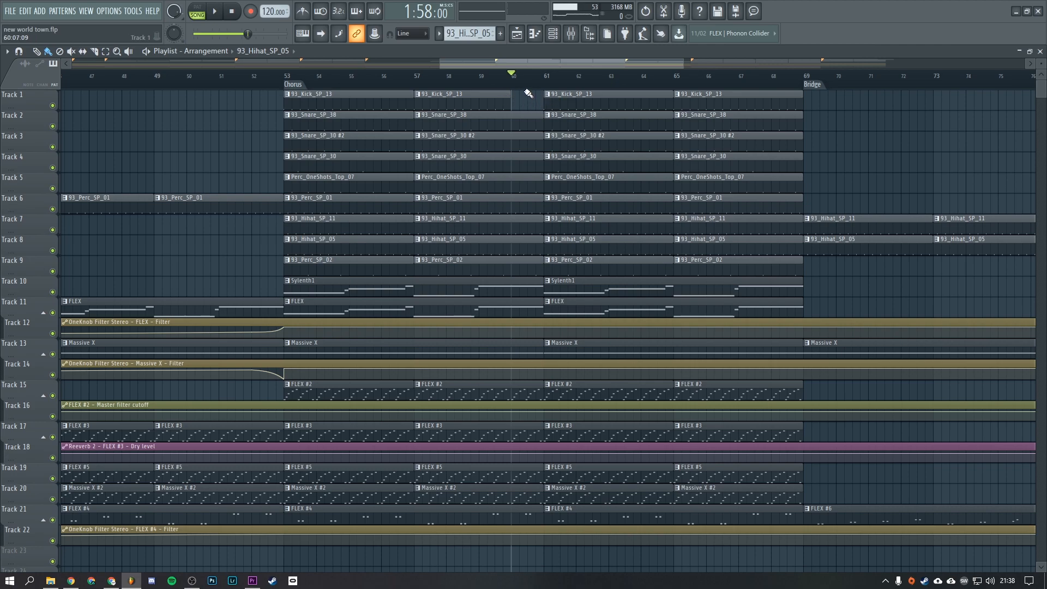
key("space")
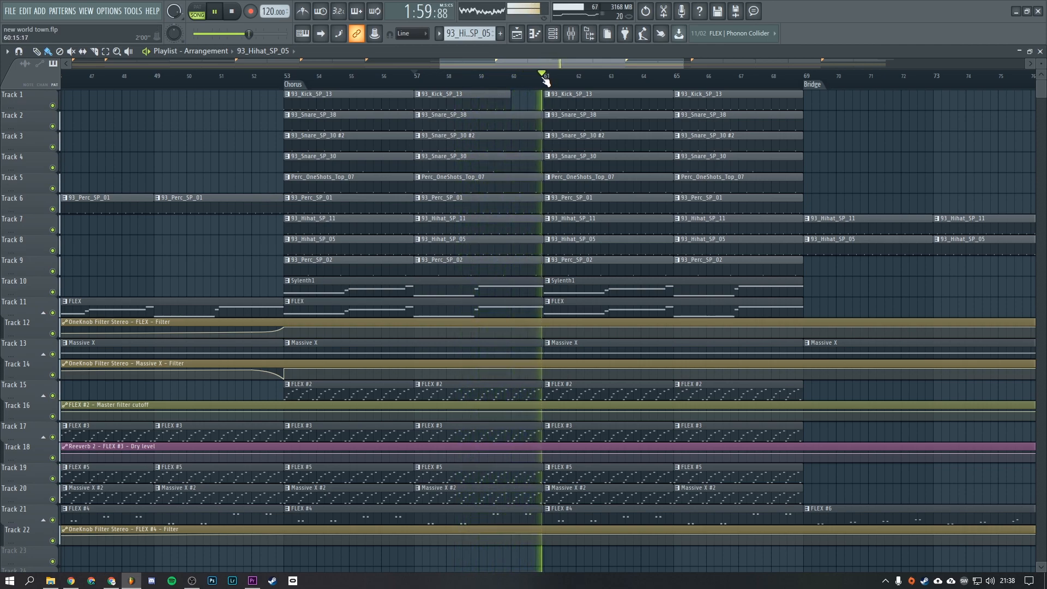
Play the bridge from bar 69 with Track 21 and its filter automation soloed, and bring all tracks back in
scroll(546, 80, "down", 4)
key("space")
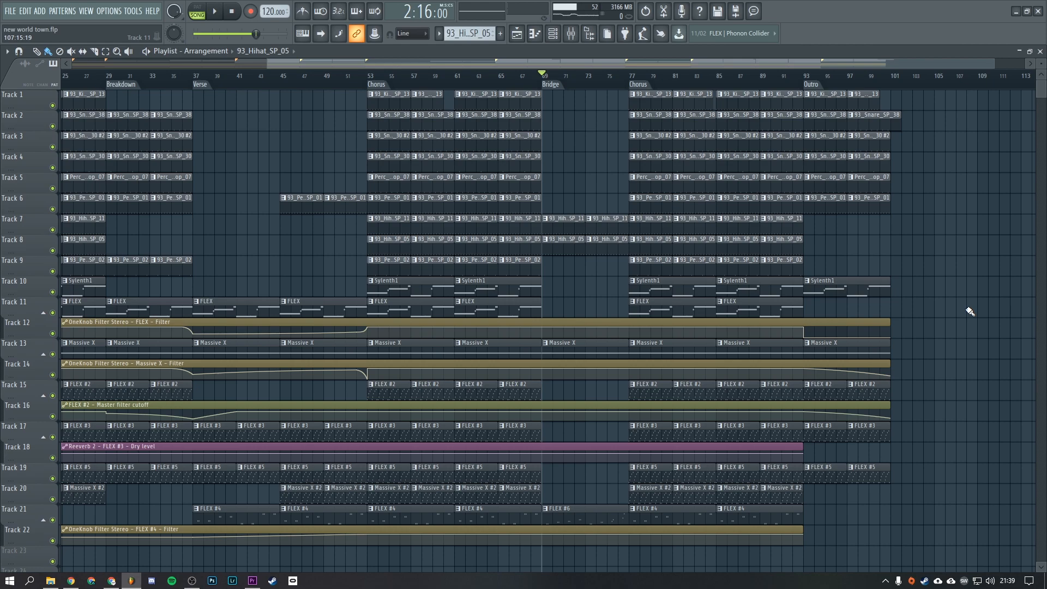
right_click(53, 522)
key("space")
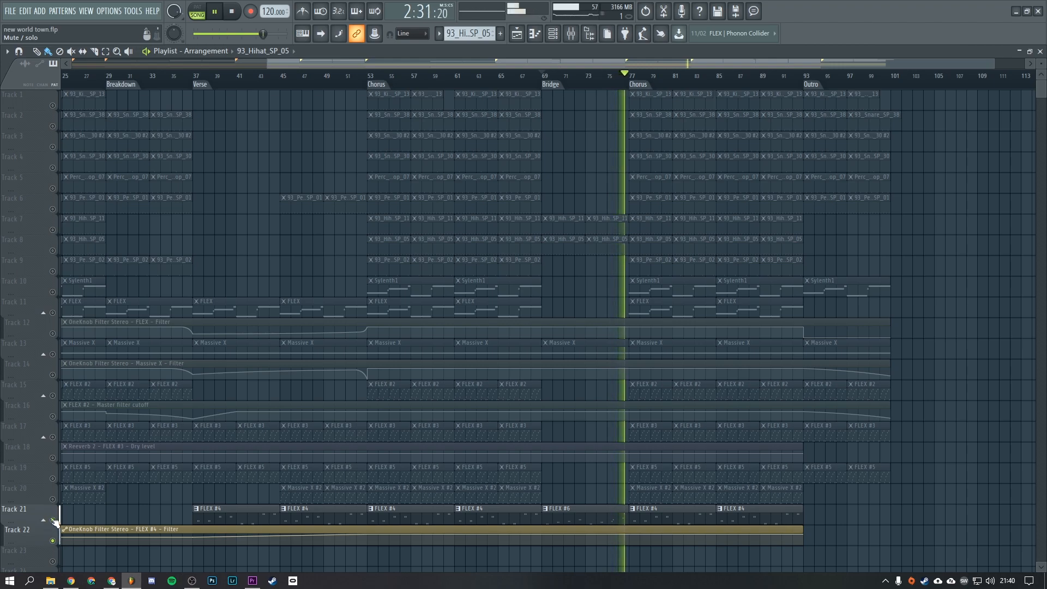
right_click(53, 520)
key("space")
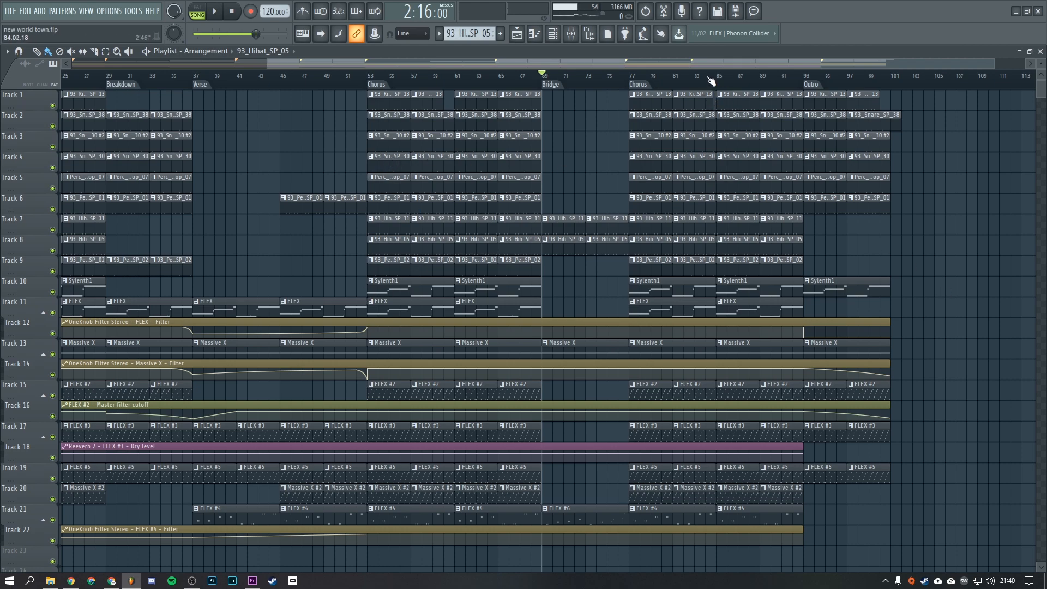
Inspect the final chorus from bar 77 and set the playback position to the outro at bar 93
scroll(710, 80, "up", 3)
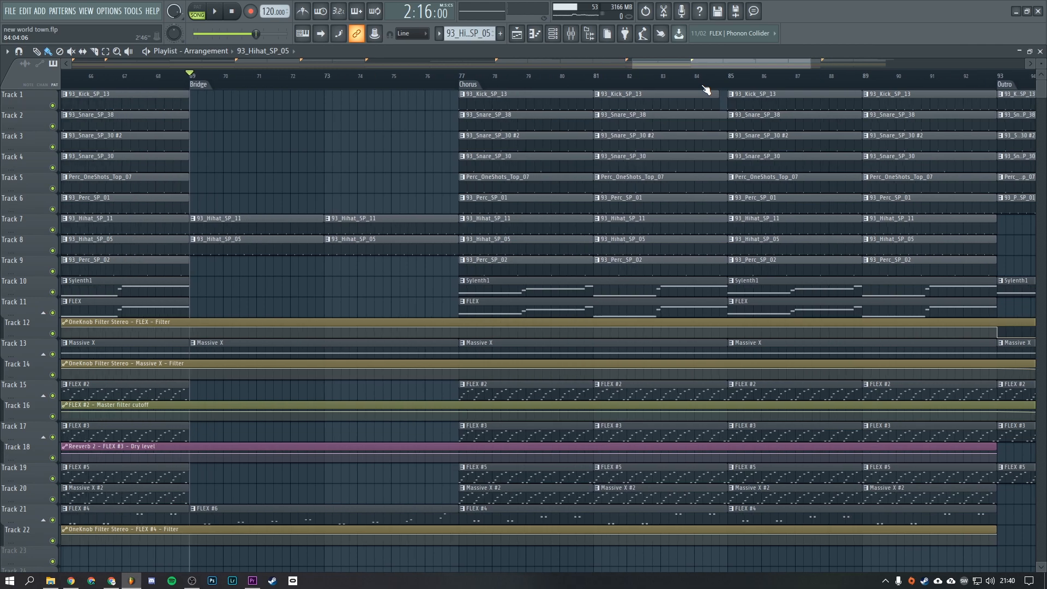
scroll(705, 89, "up", 2)
scroll(671, 75, "down", 4)
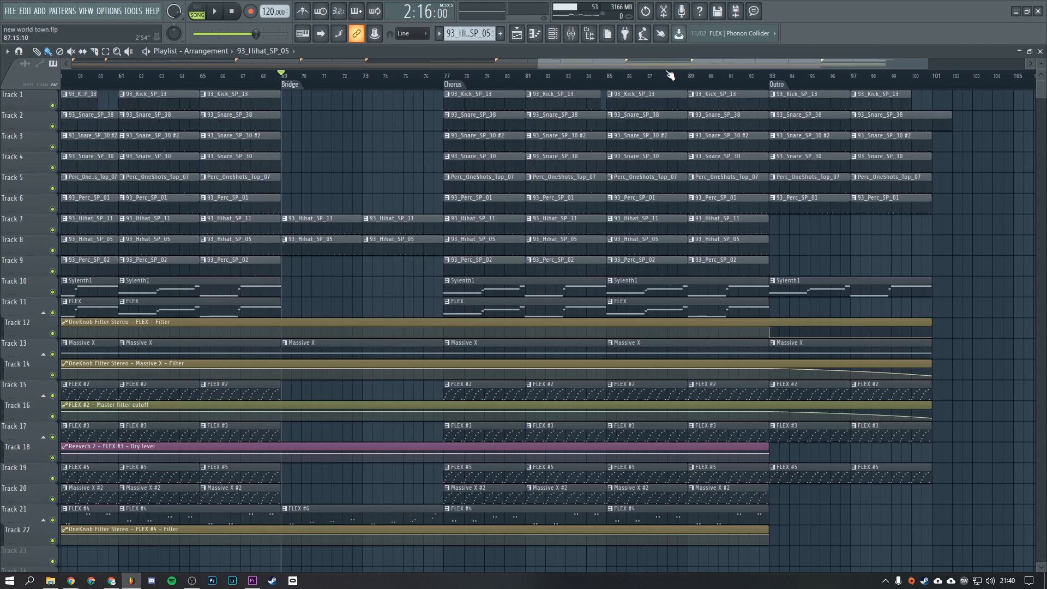
left_click_drag(640, 62, 722, 63)
left_click(568, 76)
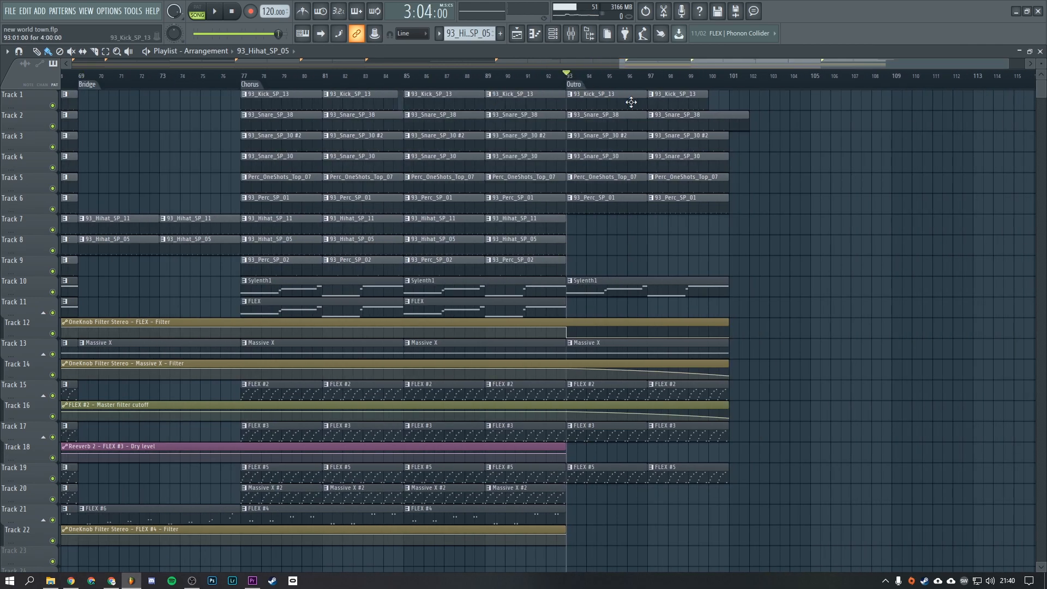
Review the outro clips and filter automation, play the section up to bar 101, and fit the whole arrangement into view
scroll(647, 77, "down", 5)
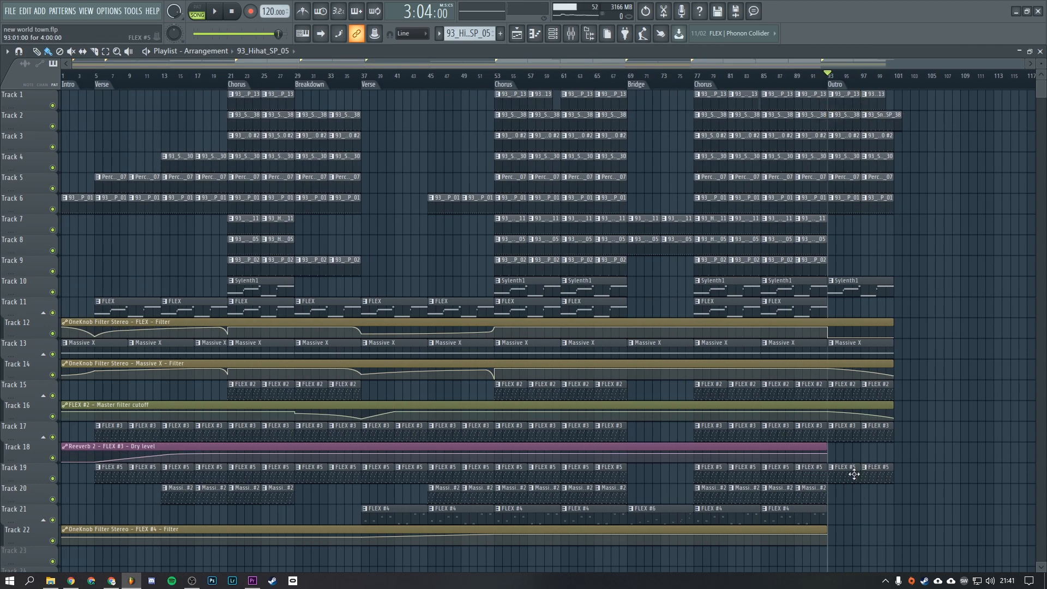
scroll(769, 150, "up", 5)
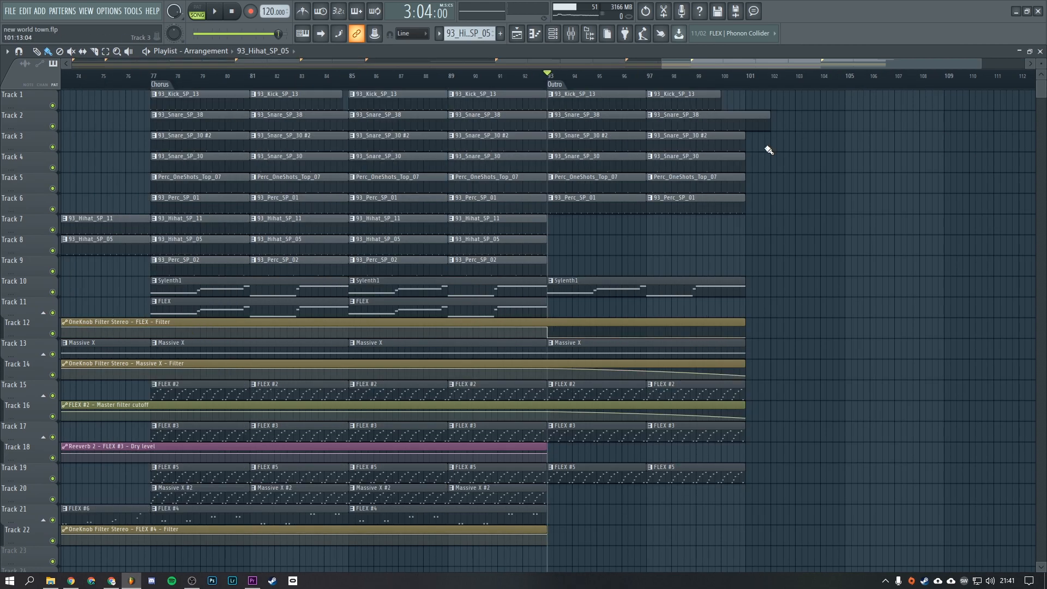
key("space")
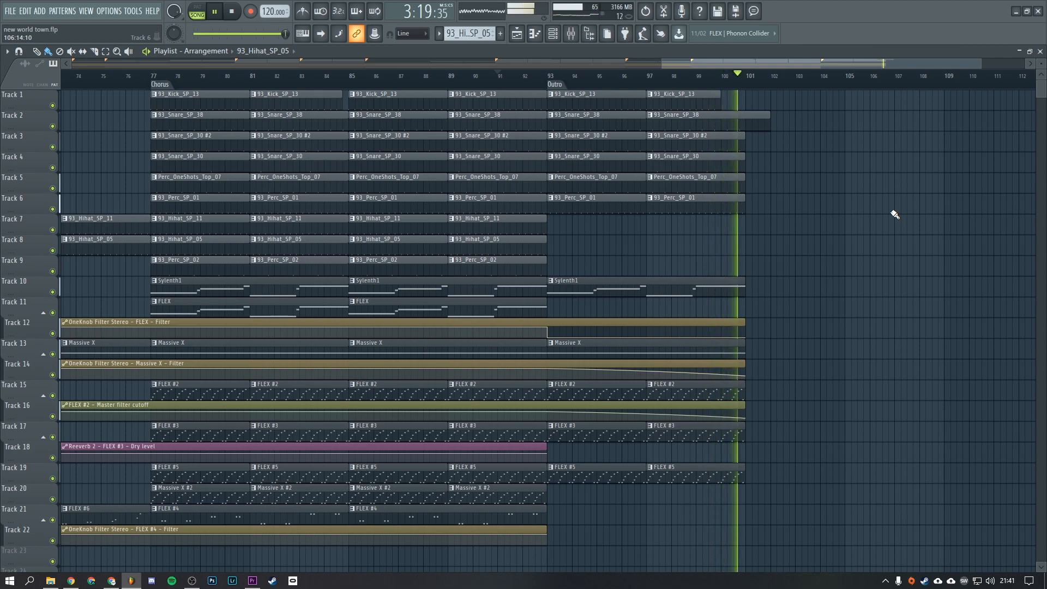
key("space")
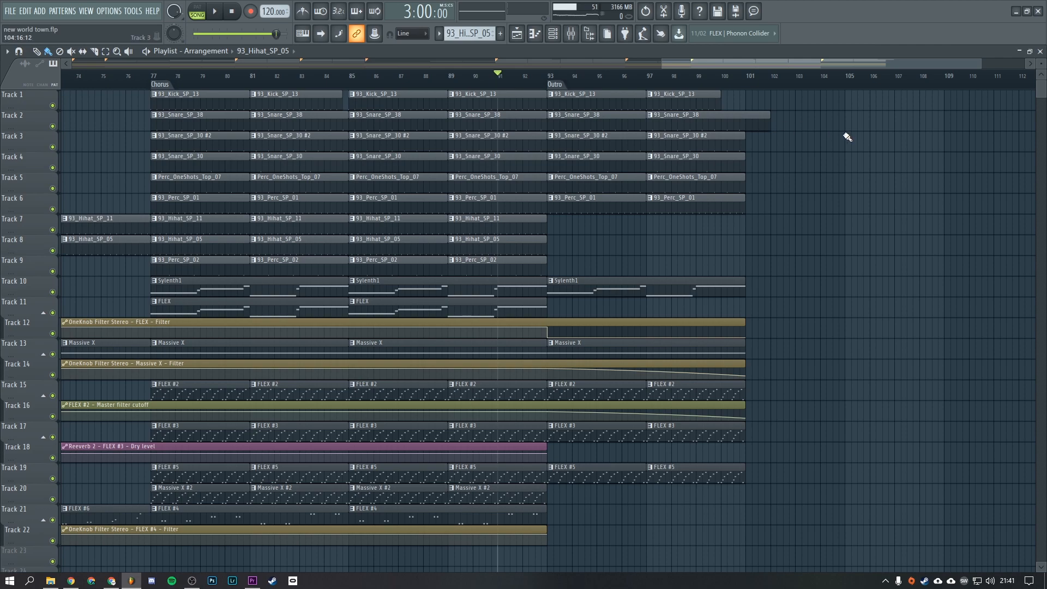
scroll(798, 222, "down", 2)
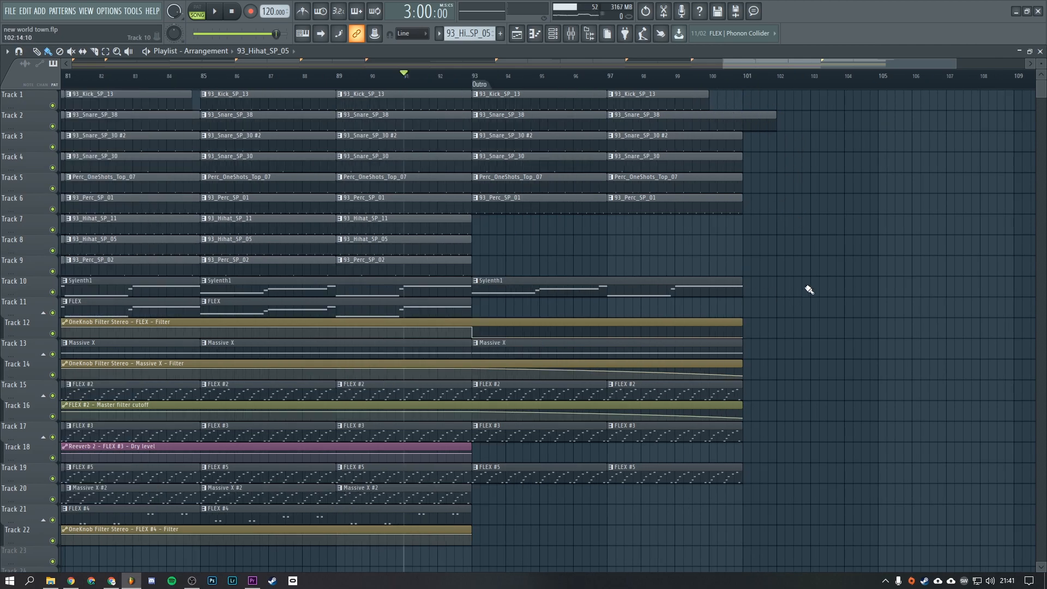
scroll(976, 298, "down", 2)
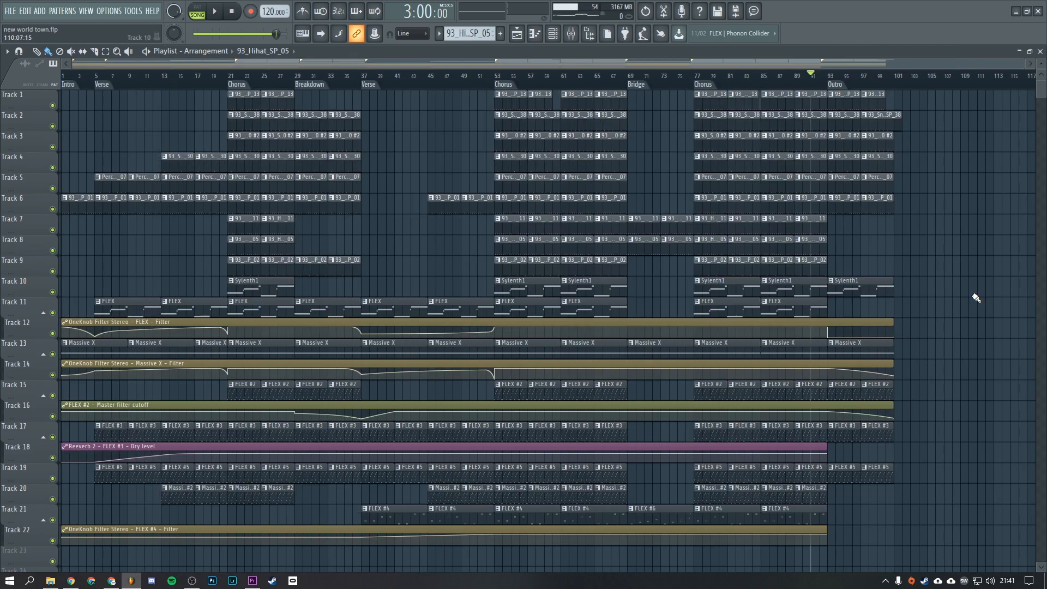